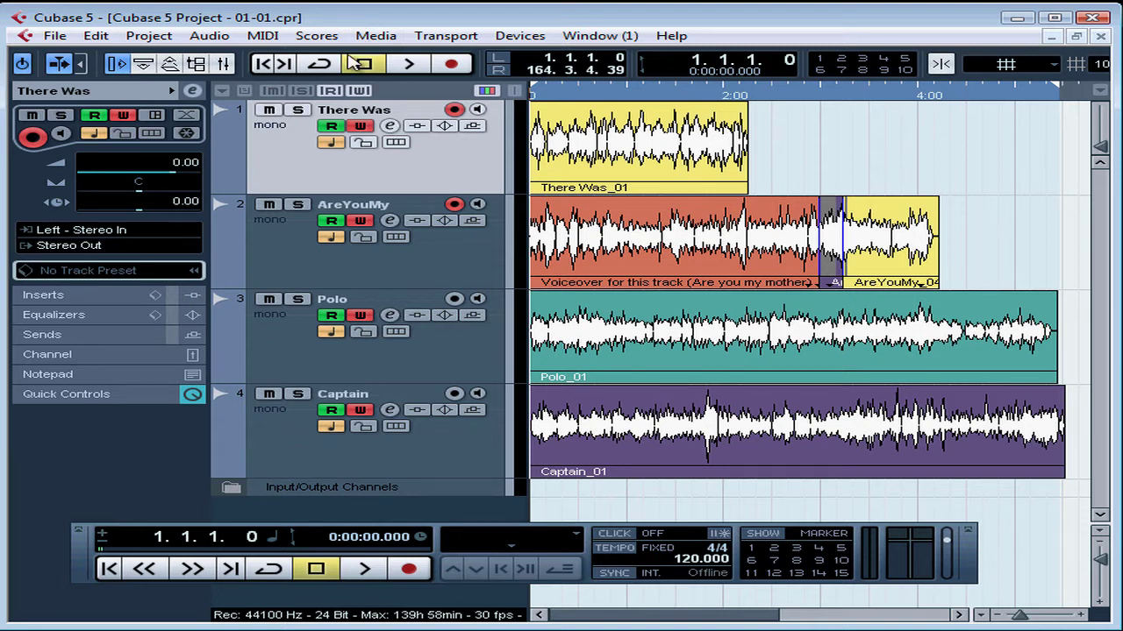
Add Tool Buttons to the project toolbar and remove the Markers and Locators displays
right_click(554, 66)
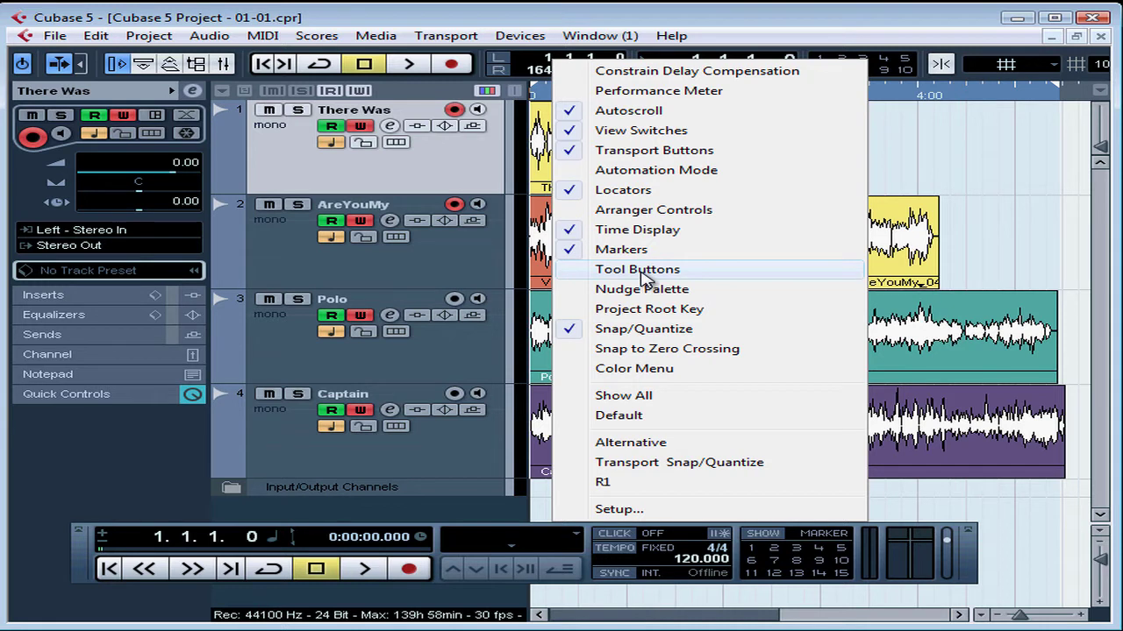
click(637, 269)
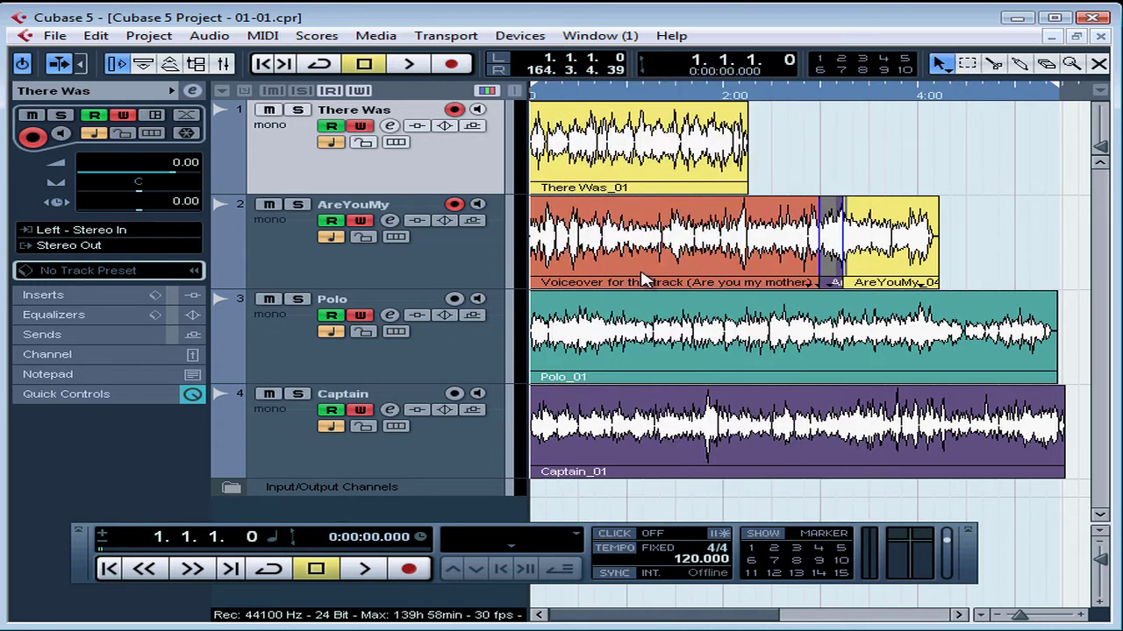
right_click(834, 78)
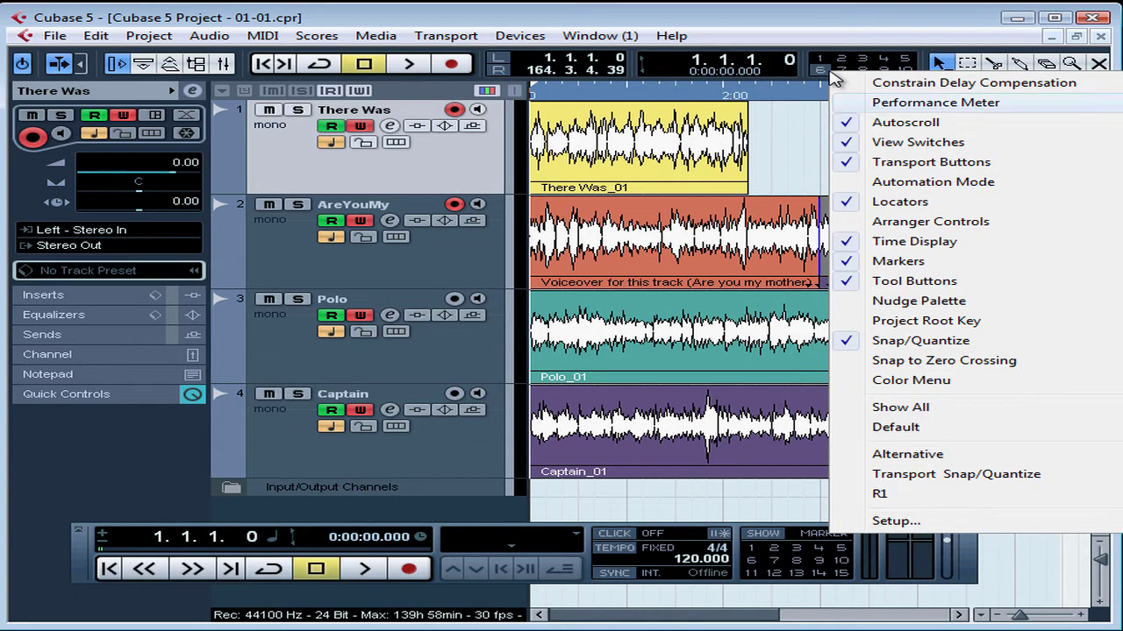
click(893, 269)
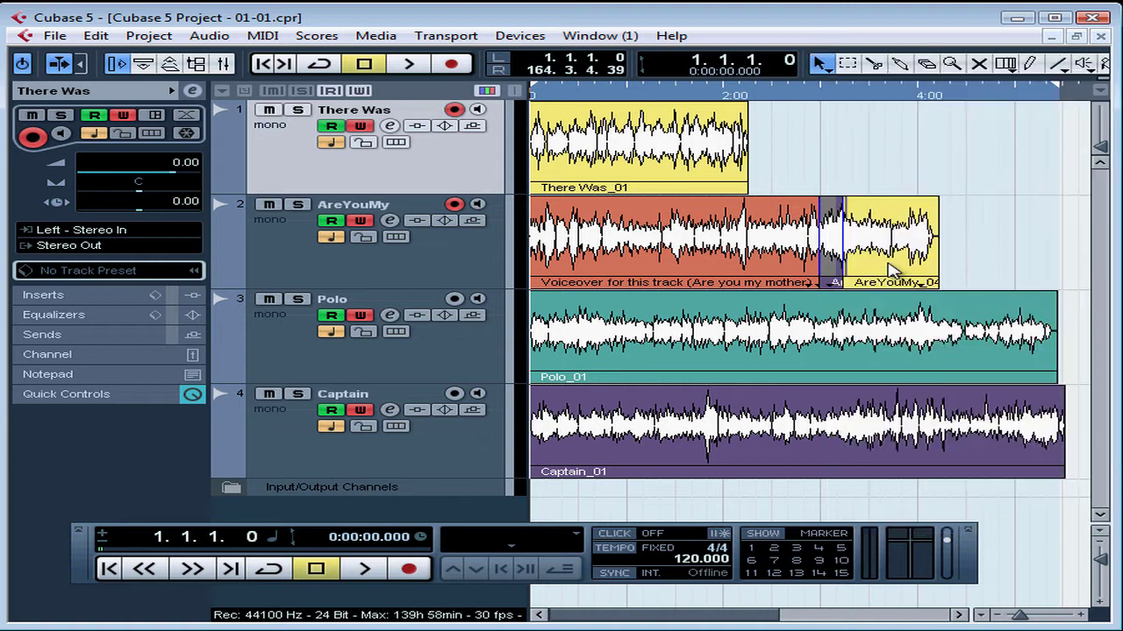
right_click(760, 63)
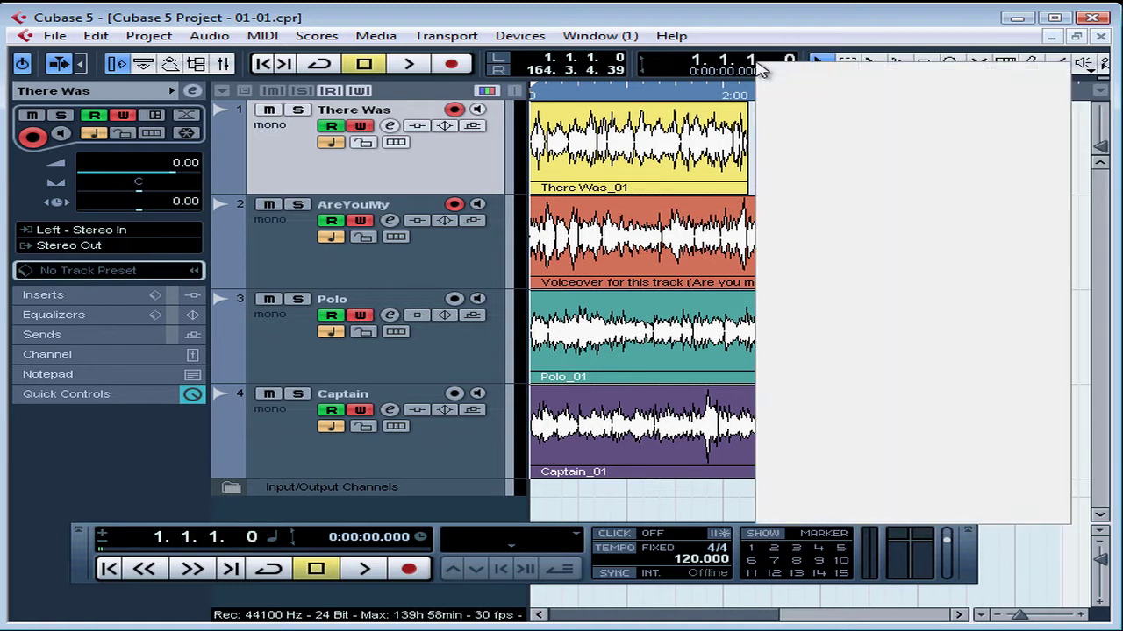
click(824, 194)
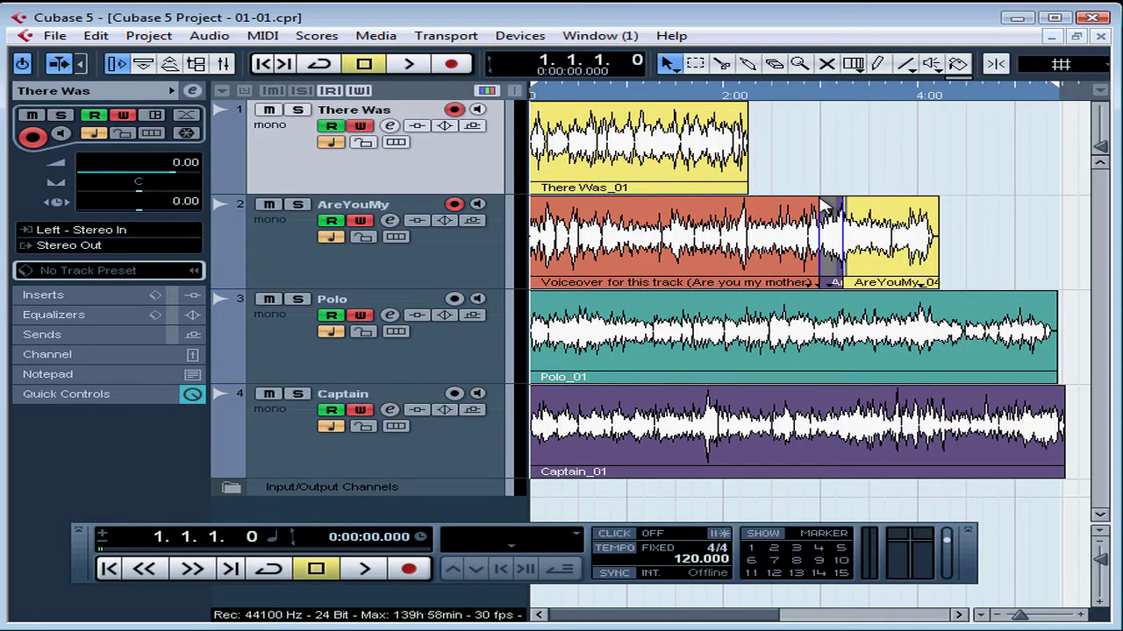
With the Zoom tool, zoom in repeatedly on the There Was event, then onto a dragged region
click(800, 65)
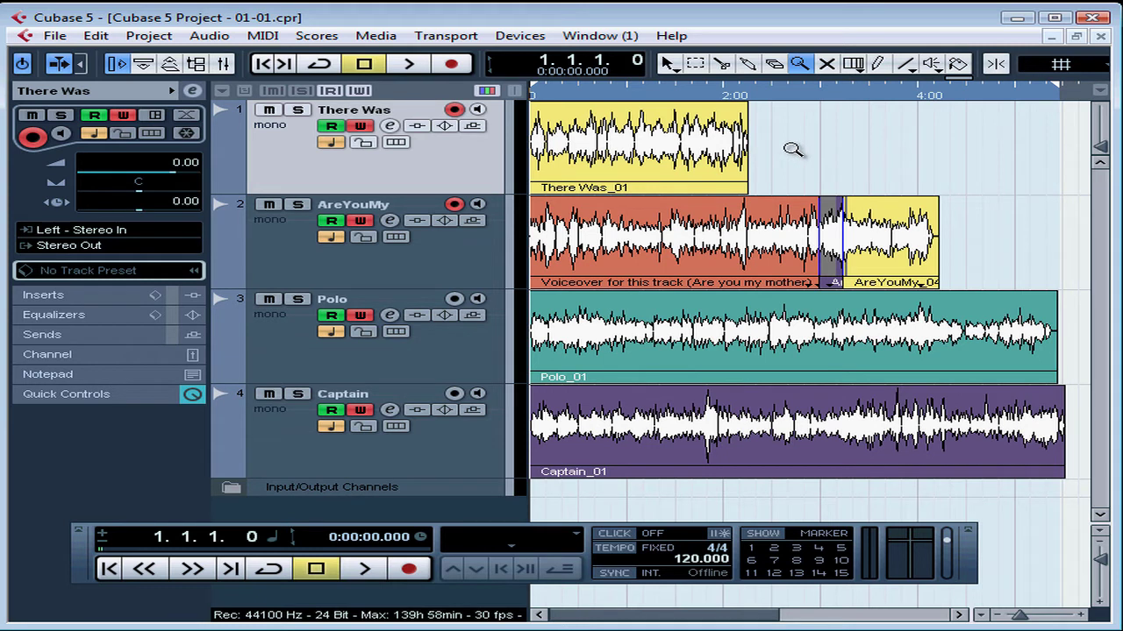
click(692, 149)
click(692, 148)
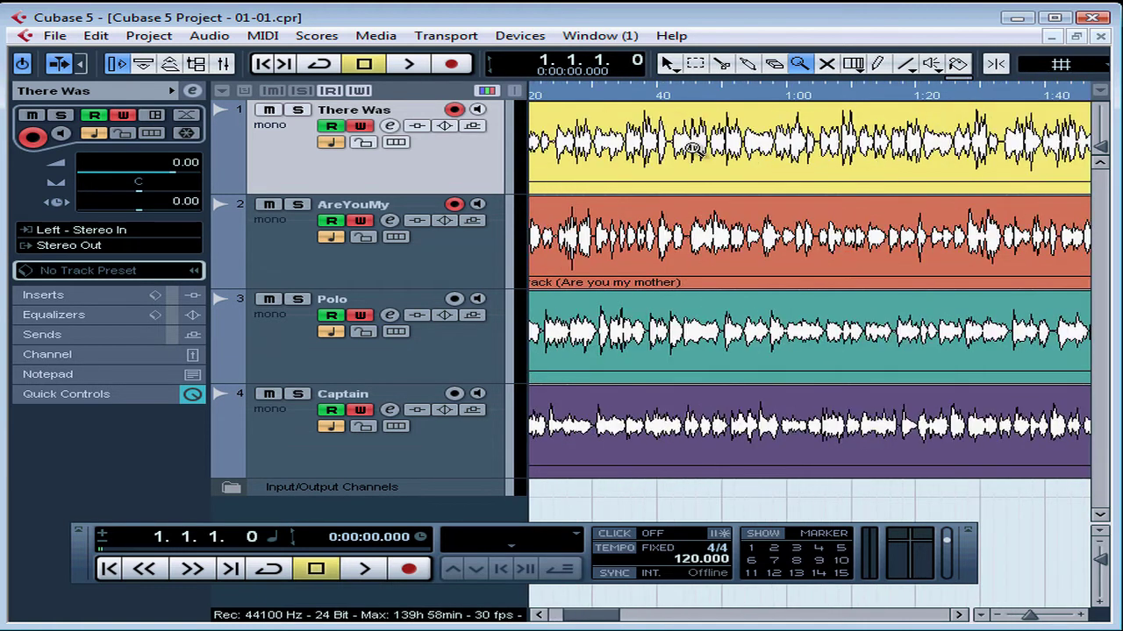
click(692, 148)
drag(690, 121, 869, 190)
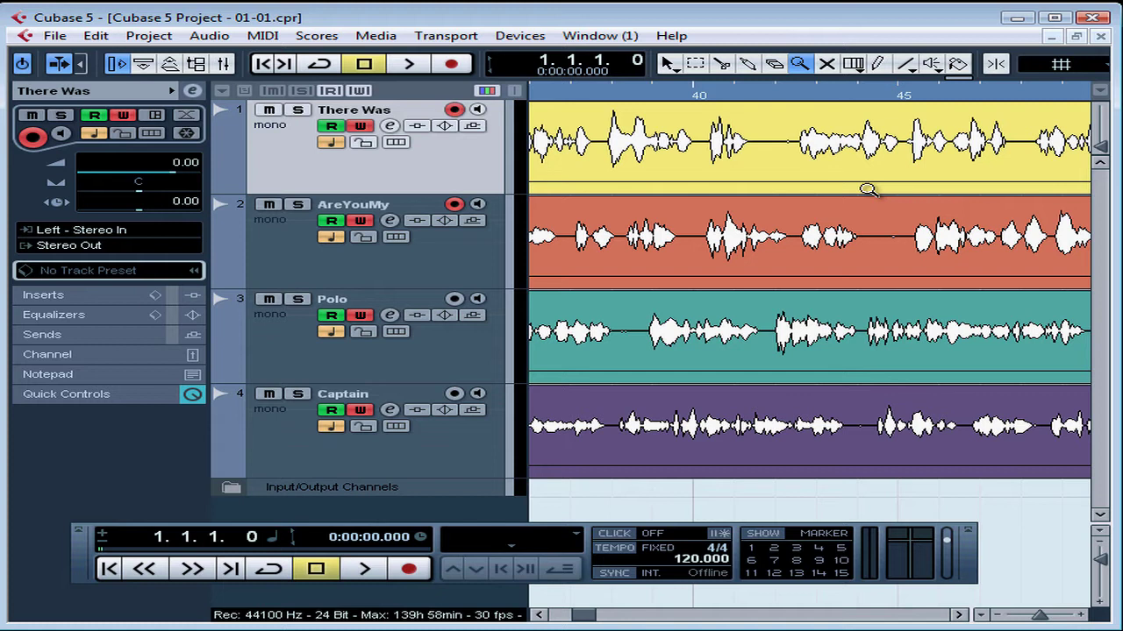
Zoom back out horizontally with G to show about the first two minutes
key(F2)
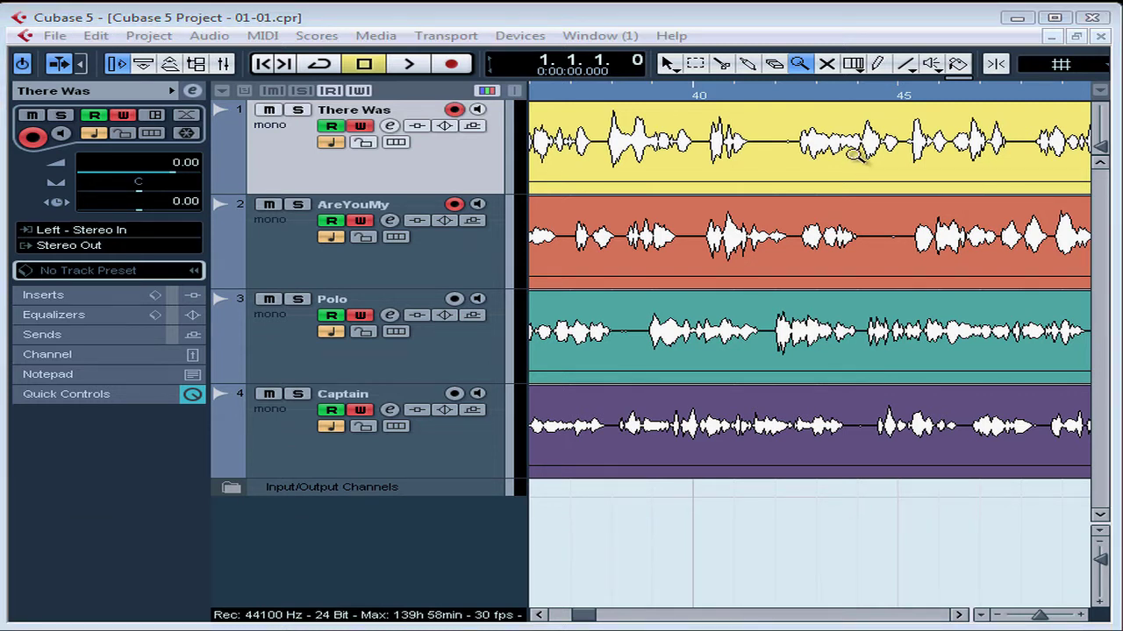
key(F2)
key(g)
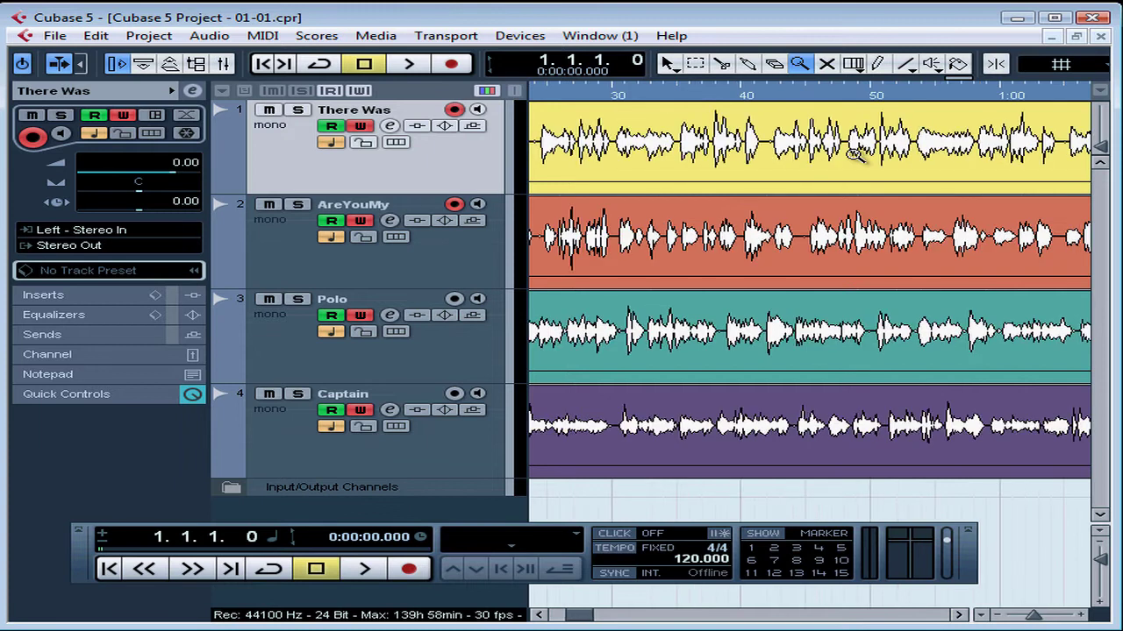
key(g)
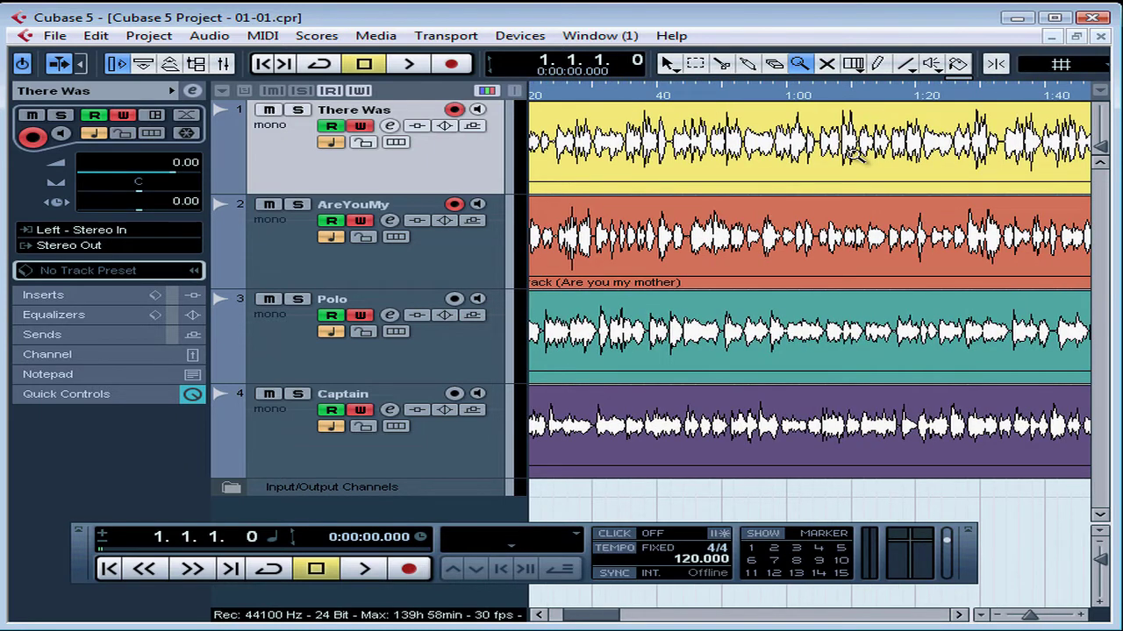
key(F2)
key(g)
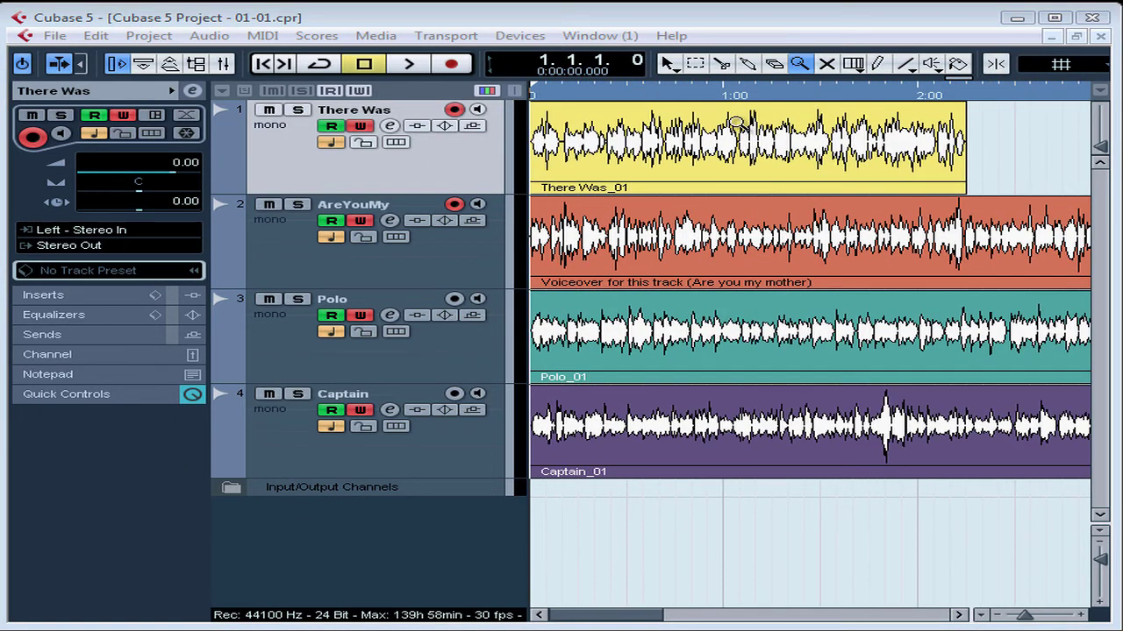
Set the playhead at 1:29.931 and zoom in around it to span roughly 1:00–1:45
key(F2)
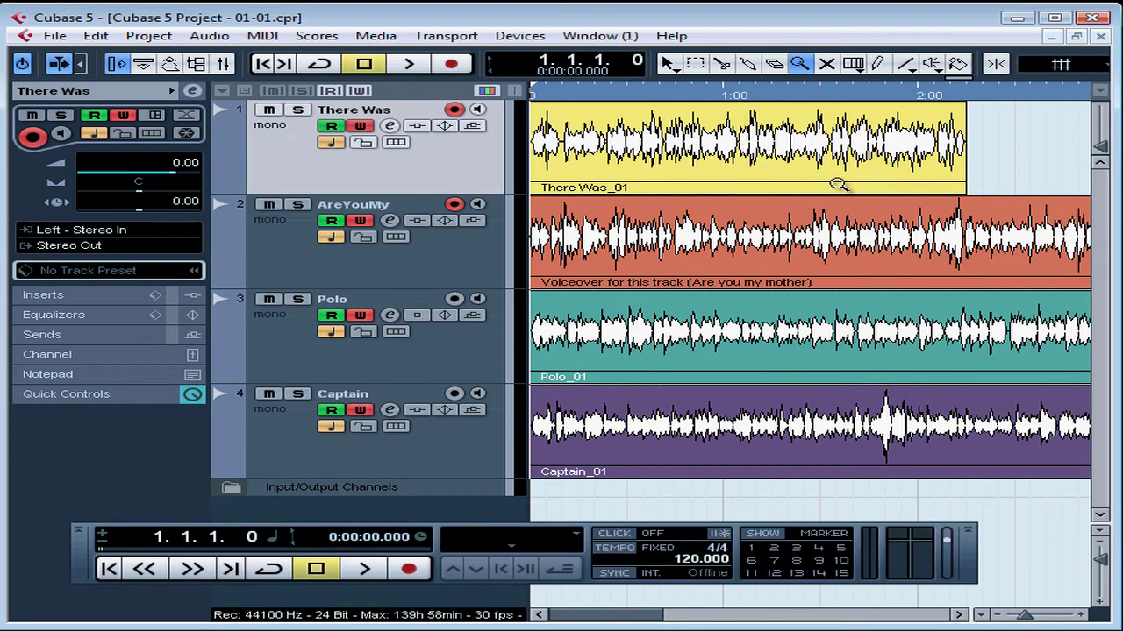
key(F2)
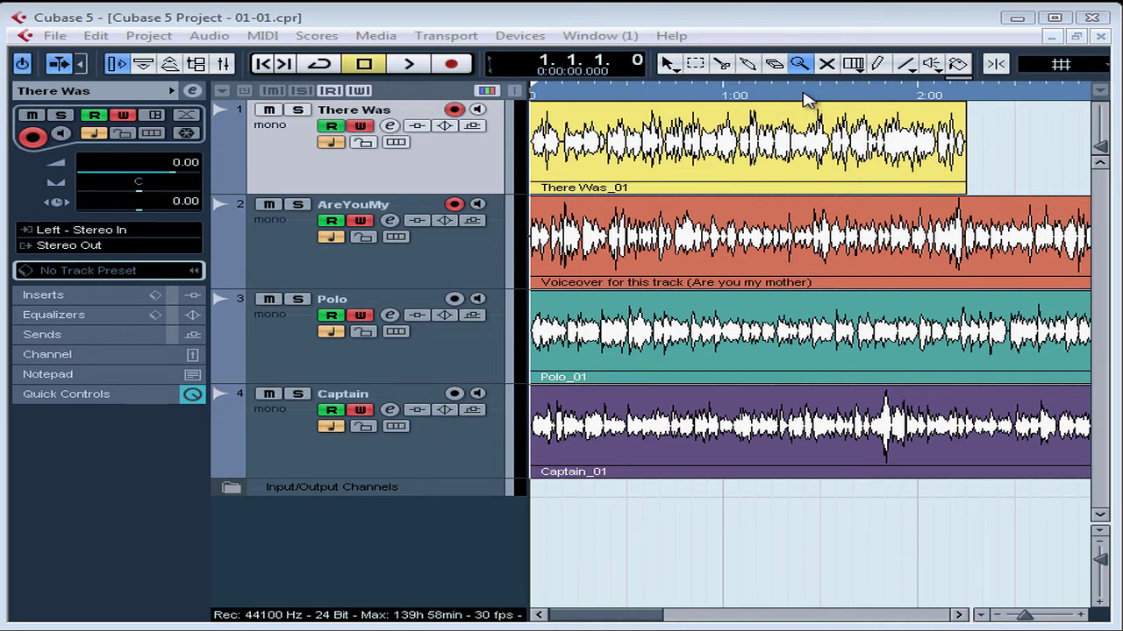
key(F2)
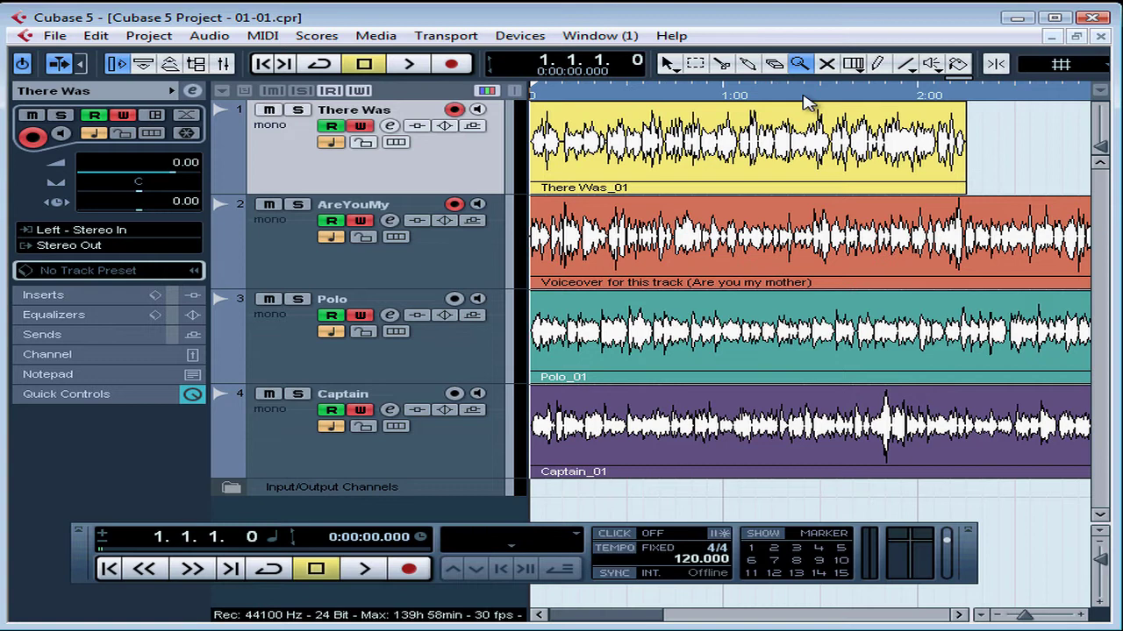
drag(807, 103, 895, 158)
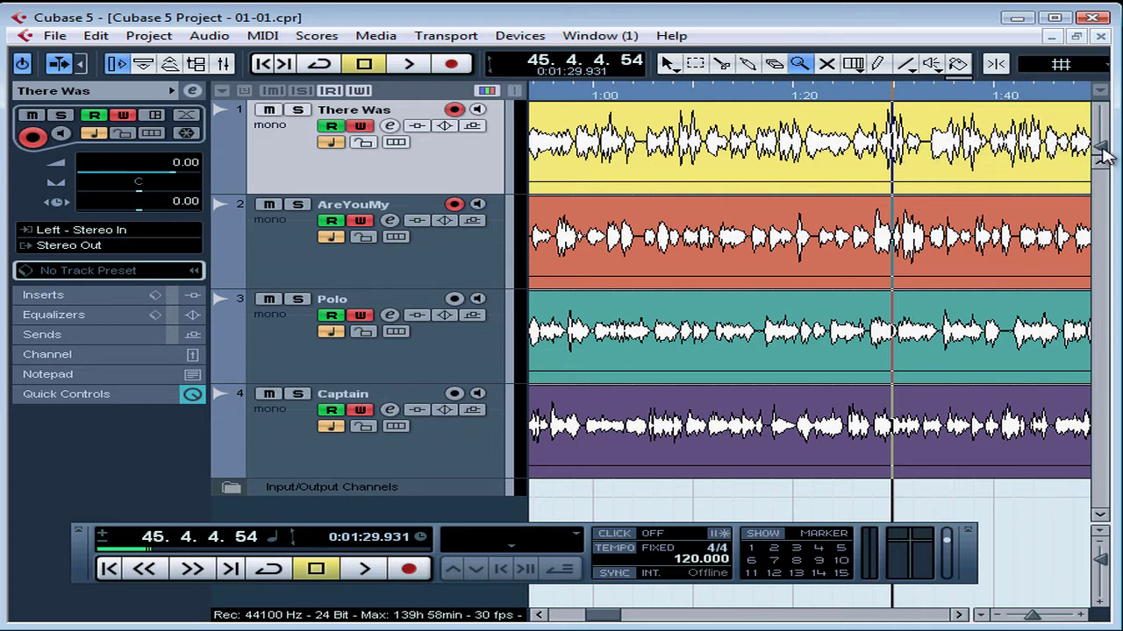
Make all waveforms taller, switch to Object Selection, and shorten track 1 slightly
mouse_move(1101, 147)
mouse_down()
mouse_move(1103, 110)
mouse_move(1102, 152)
mouse_up()
drag(1103, 152, 1104, 157)
key(1)
drag(492, 193, 492, 182)
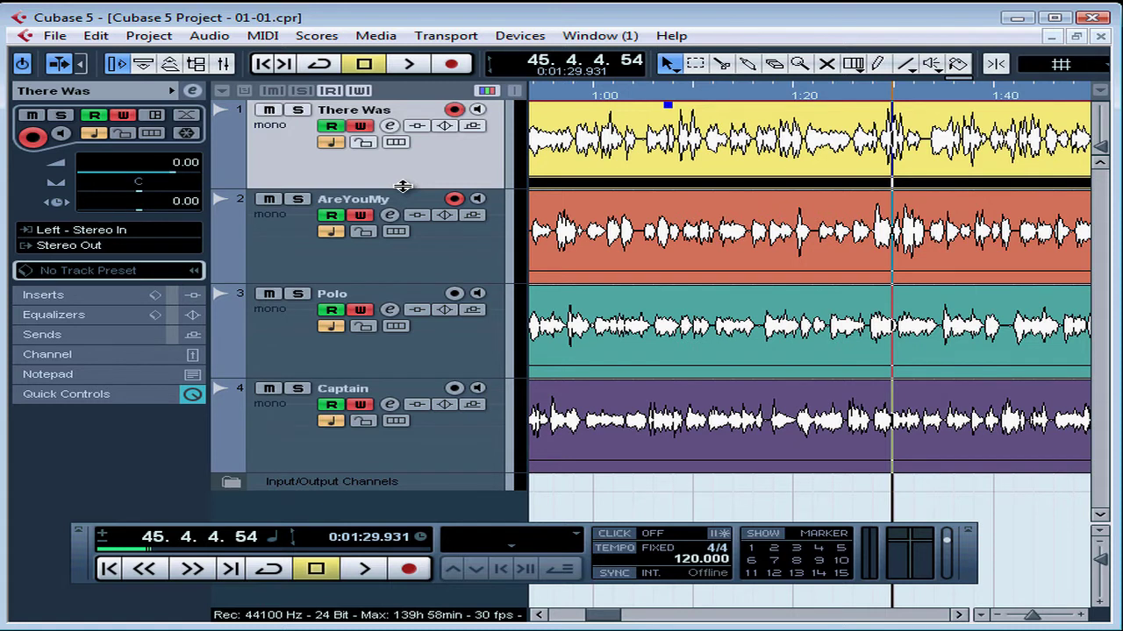
Select There Was, Polo and Captain together and shrink their heights, leaving AreYouMy tall
mouse_move(403, 186)
mouse_down()
mouse_move(401, 138)
mouse_move(416, 289)
mouse_move(408, 171)
mouse_up()
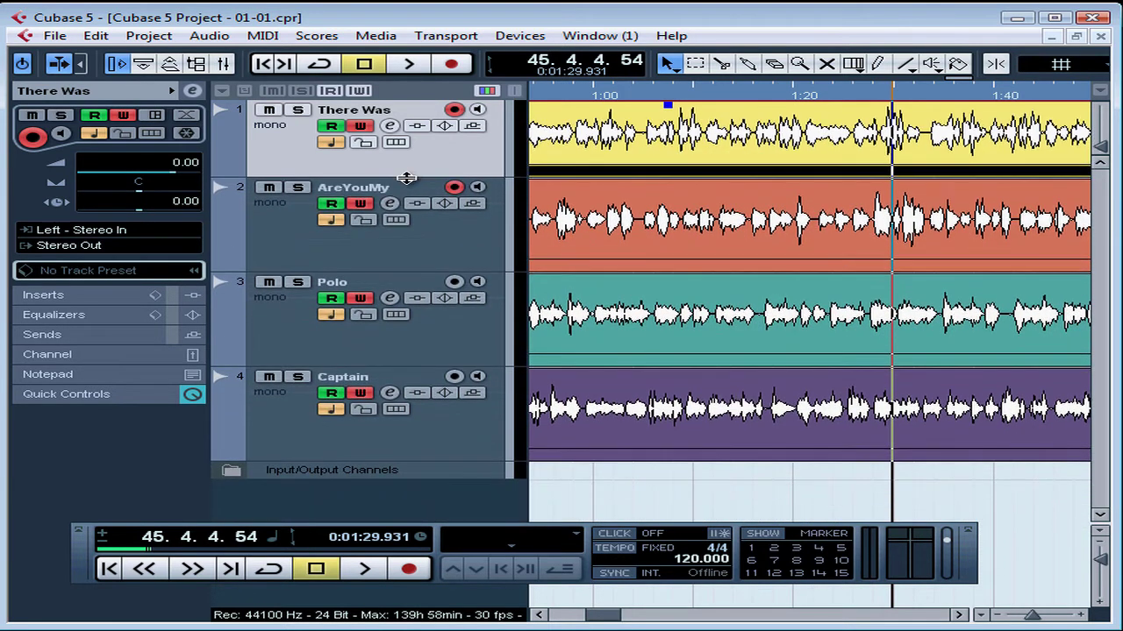
ctrl+click(412, 256)
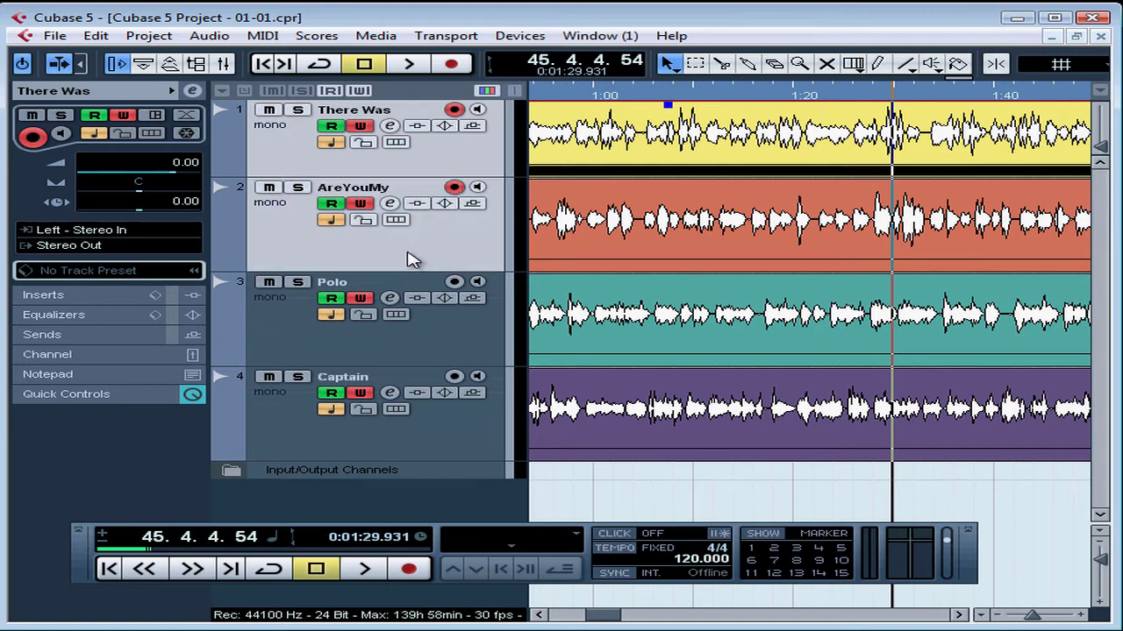
ctrl+click(438, 425)
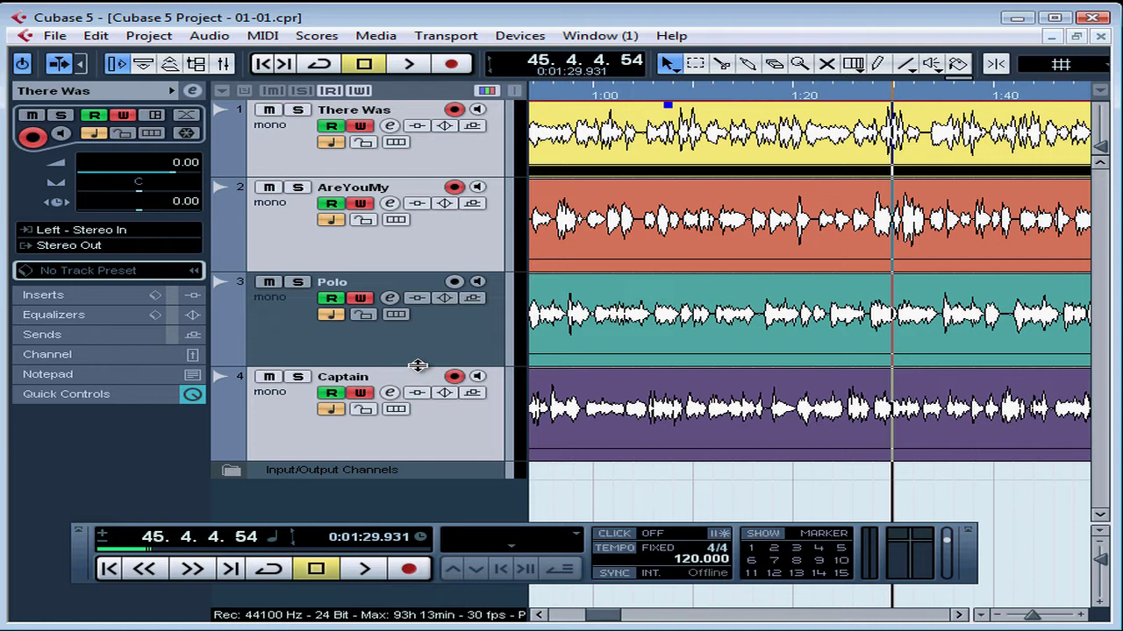
mouse_move(418, 365)
mouse_down()
mouse_move(418, 336)
mouse_move(419, 386)
mouse_move(423, 373)
mouse_up()
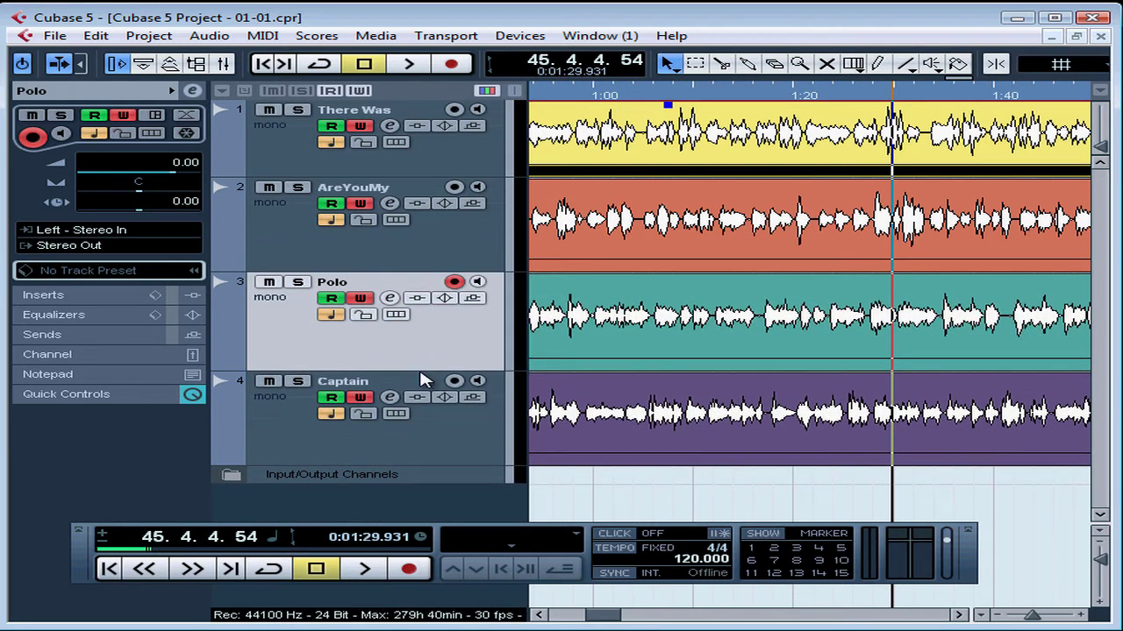
ctrl+click(430, 156)
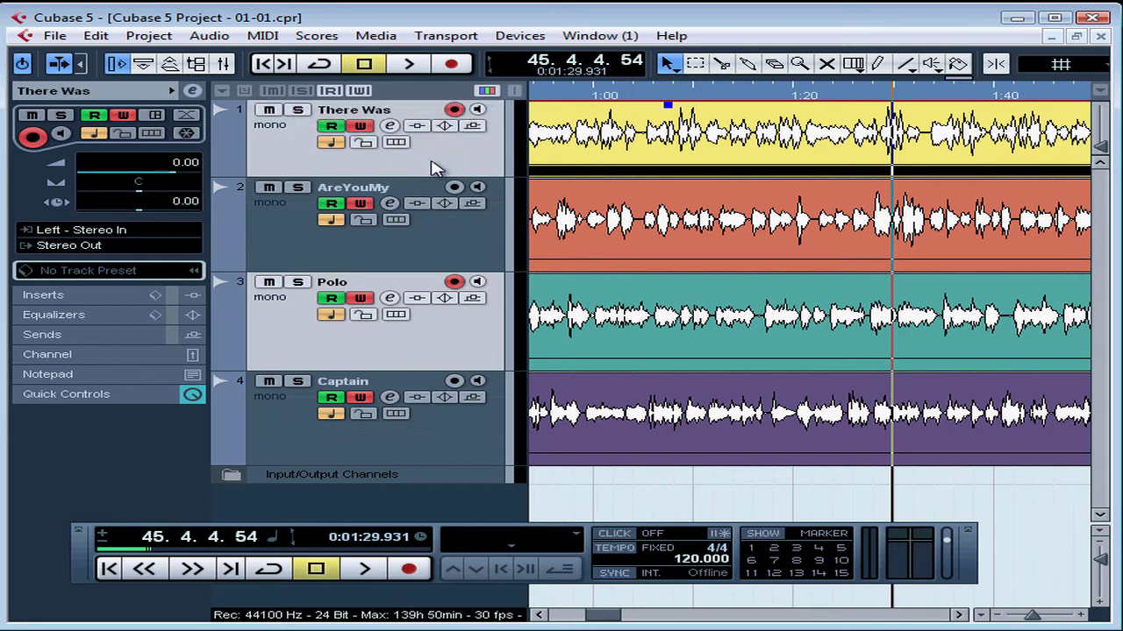
ctrl+click(460, 445)
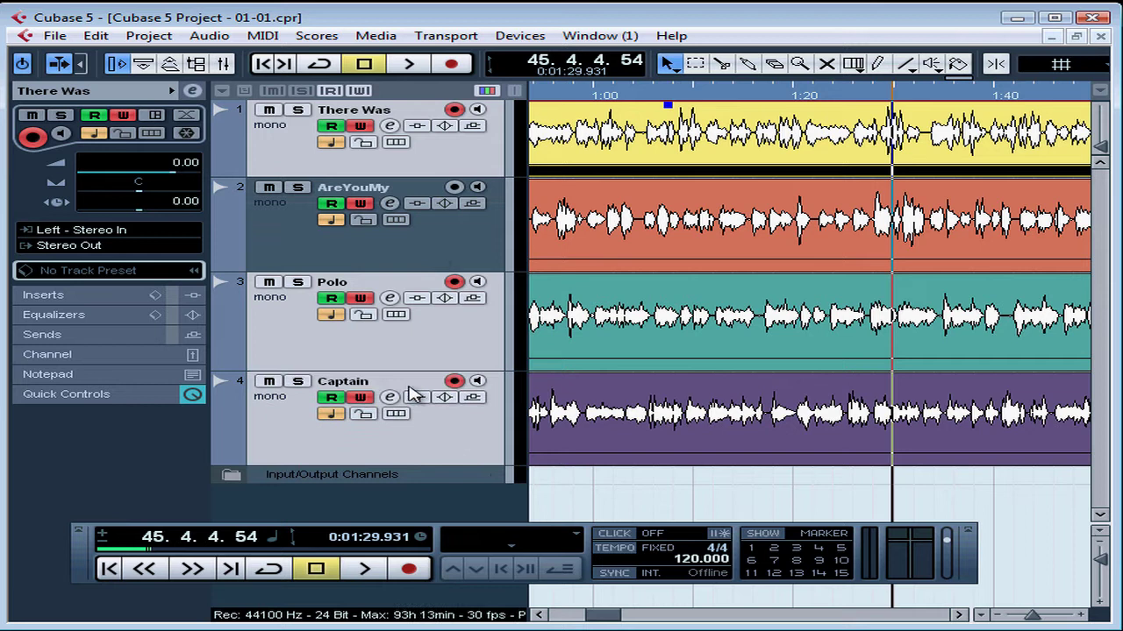
mouse_move(408, 370)
mouse_down()
mouse_move(405, 316)
mouse_move(413, 351)
mouse_up()
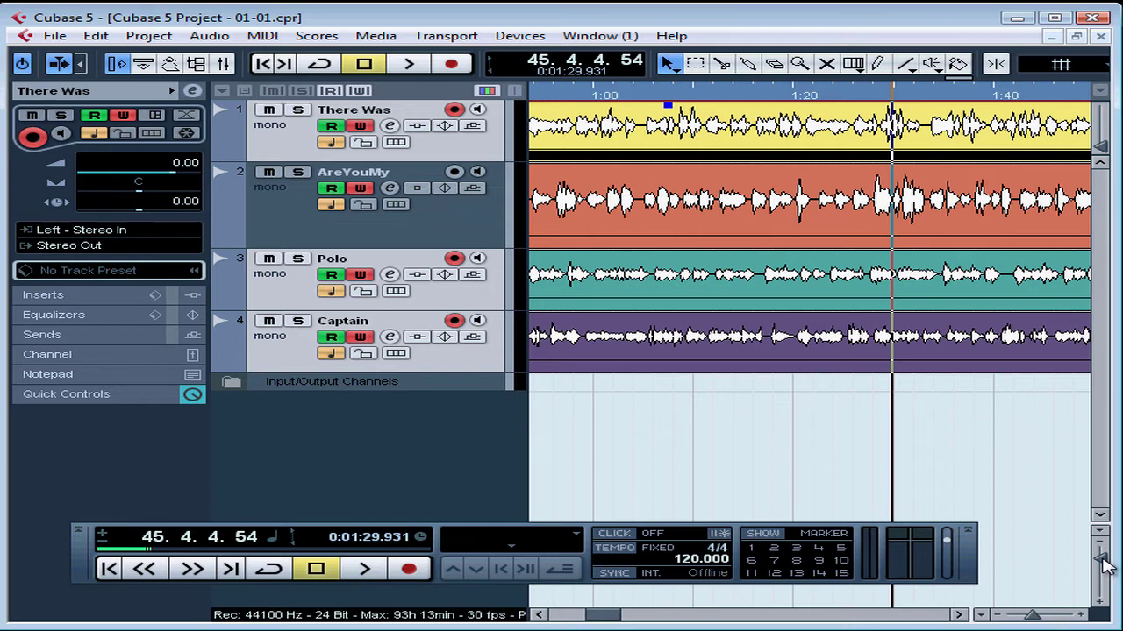
Increase track height until only There Was, AreYouMy and Polo fit fully in view
scroll(1103, 565, up, 6)
scroll(1103, 566, down, 4)
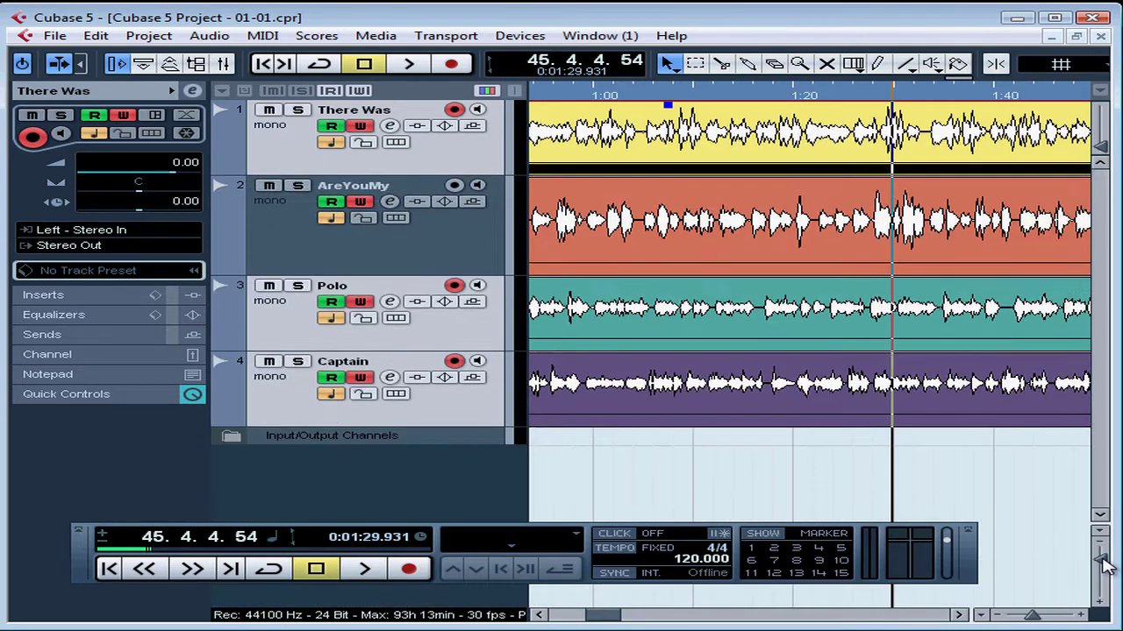
scroll(1104, 565, down, 3)
scroll(1104, 566, up, 6)
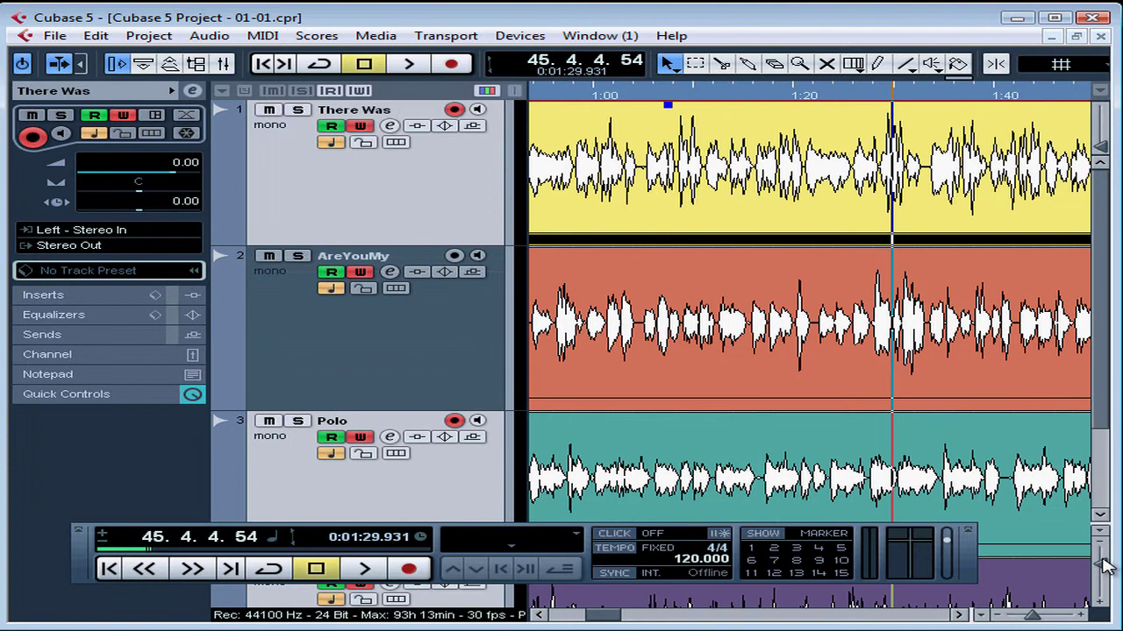
scroll(1104, 550, down, 2)
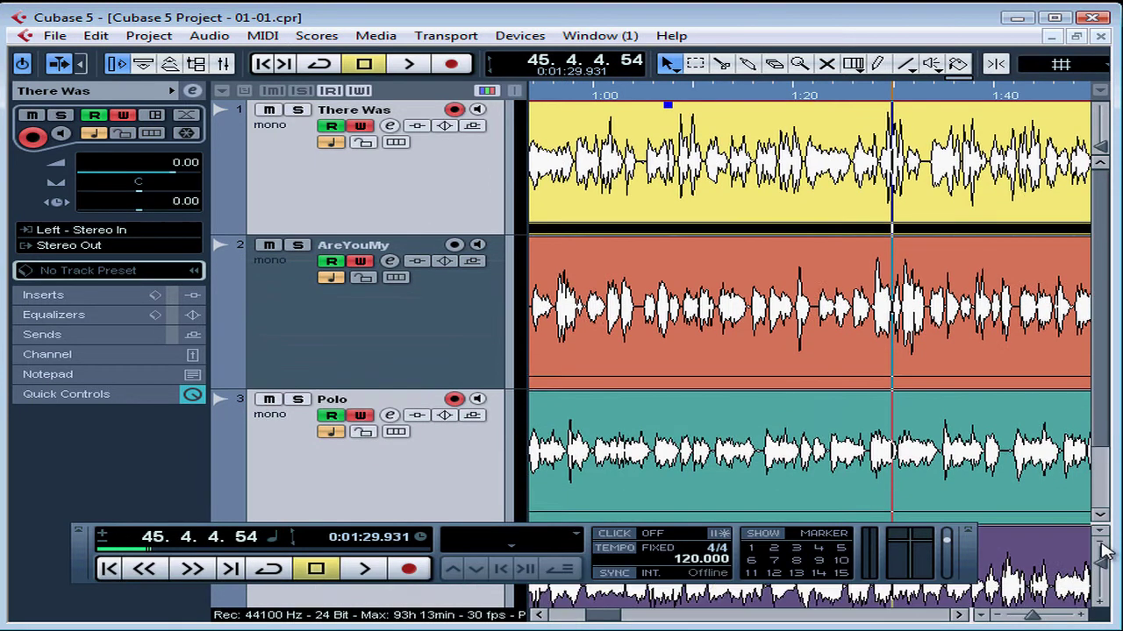
scroll(1103, 551, down, 1)
scroll(1103, 551, up, 2)
scroll(1103, 611, down, 2)
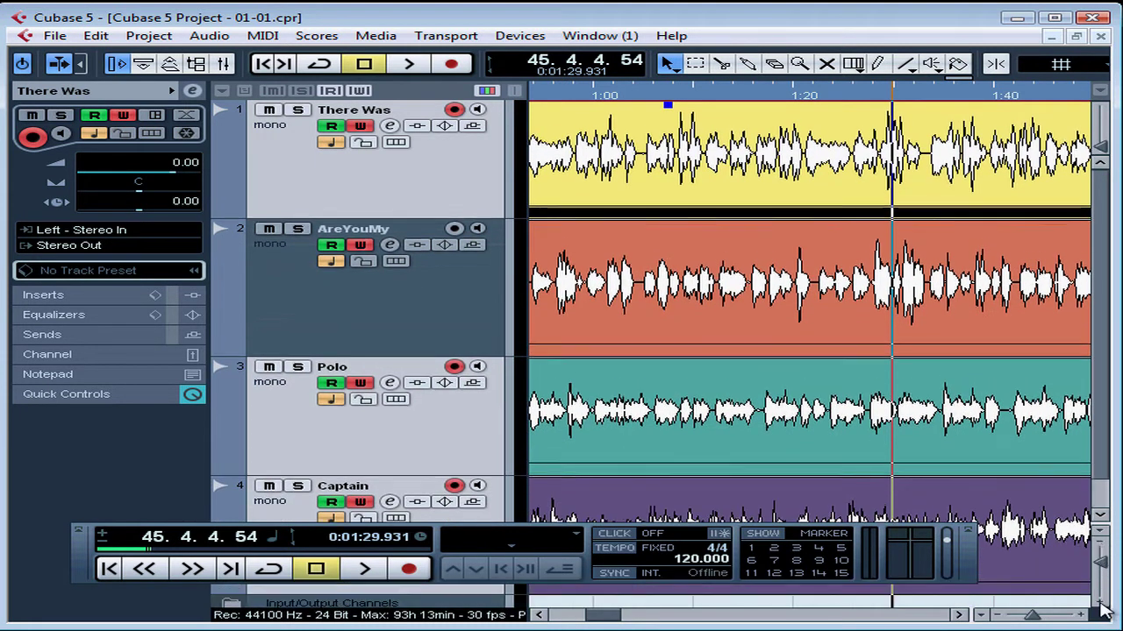
scroll(1103, 612, up, 3)
key(F2)
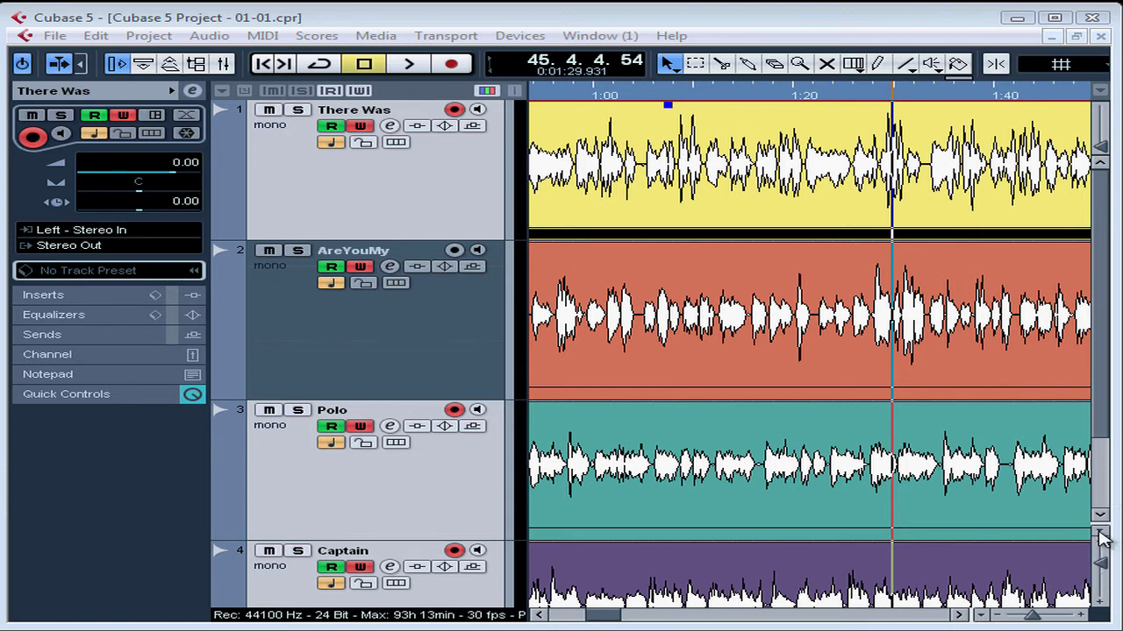
key(F2)
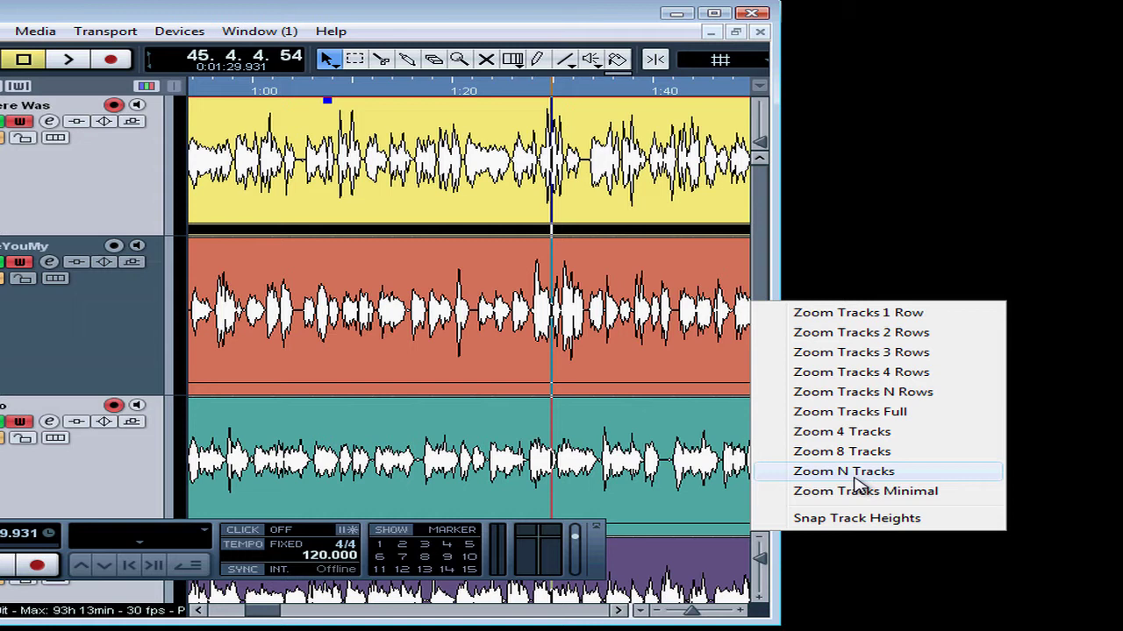
Apply Zoom N Tracks with a count of 3 so three tracks fill the window
click(854, 477)
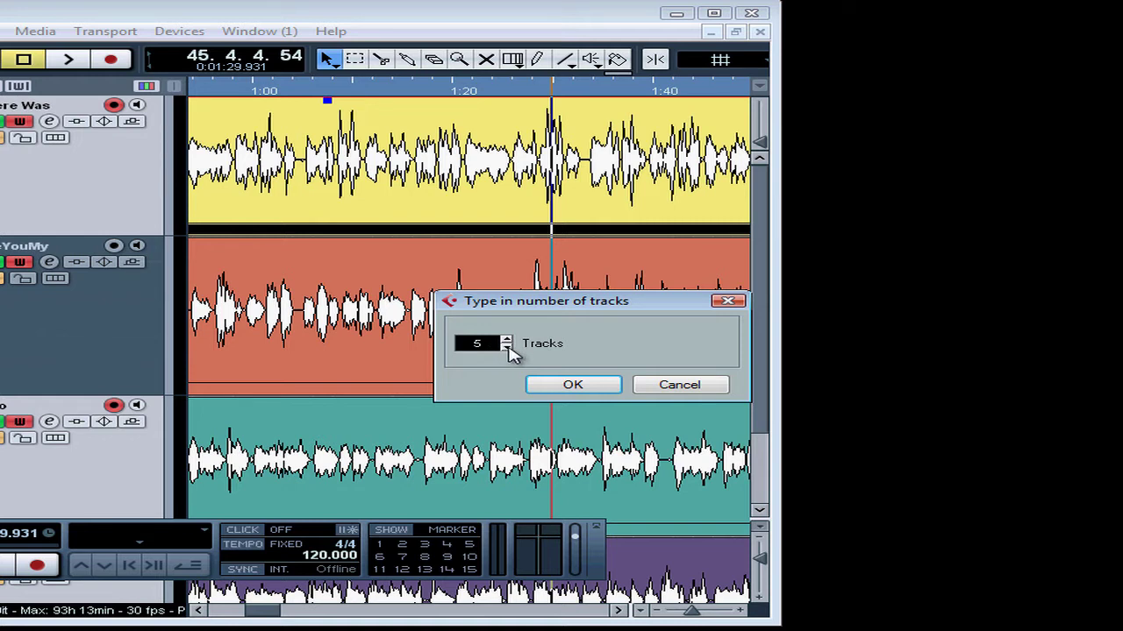
click(506, 348)
click(506, 348)
key(Return)
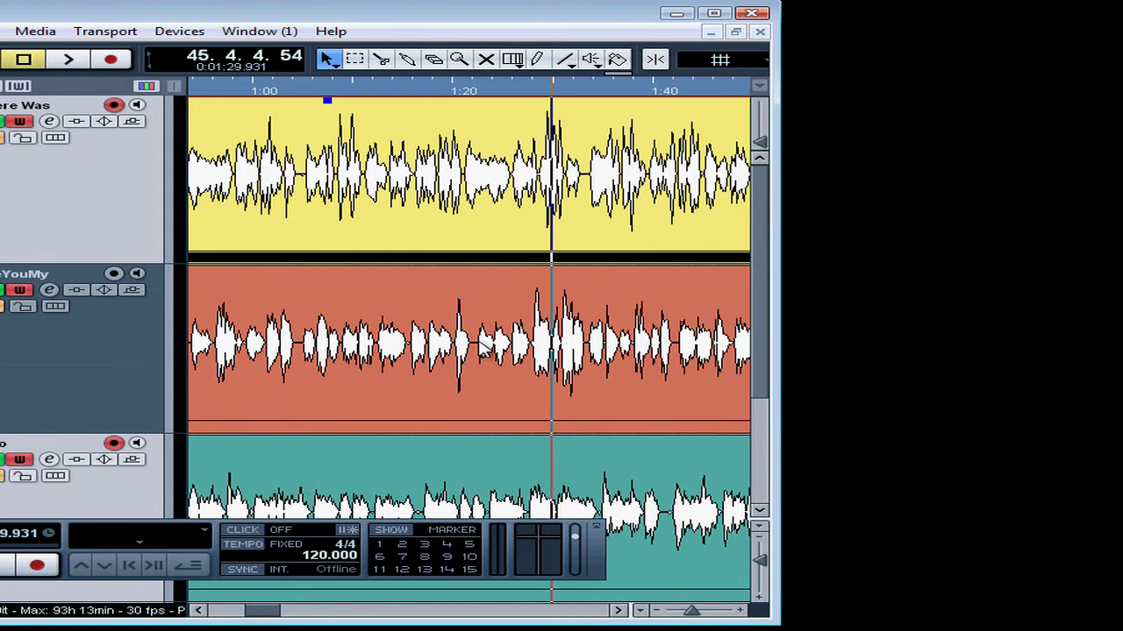
key(F2)
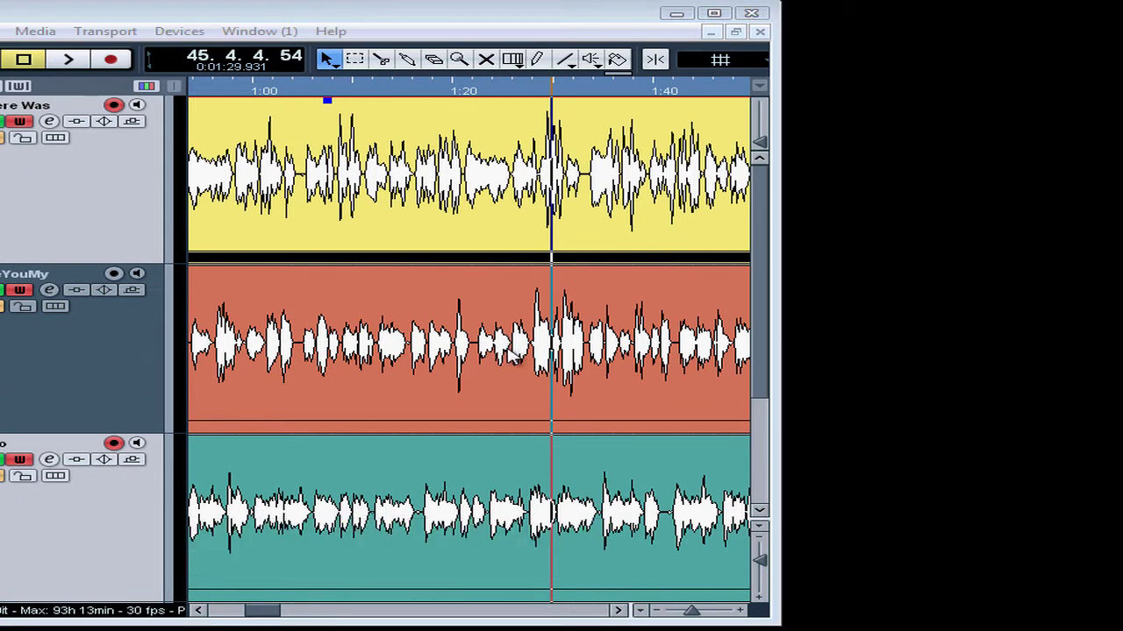
key(F2)
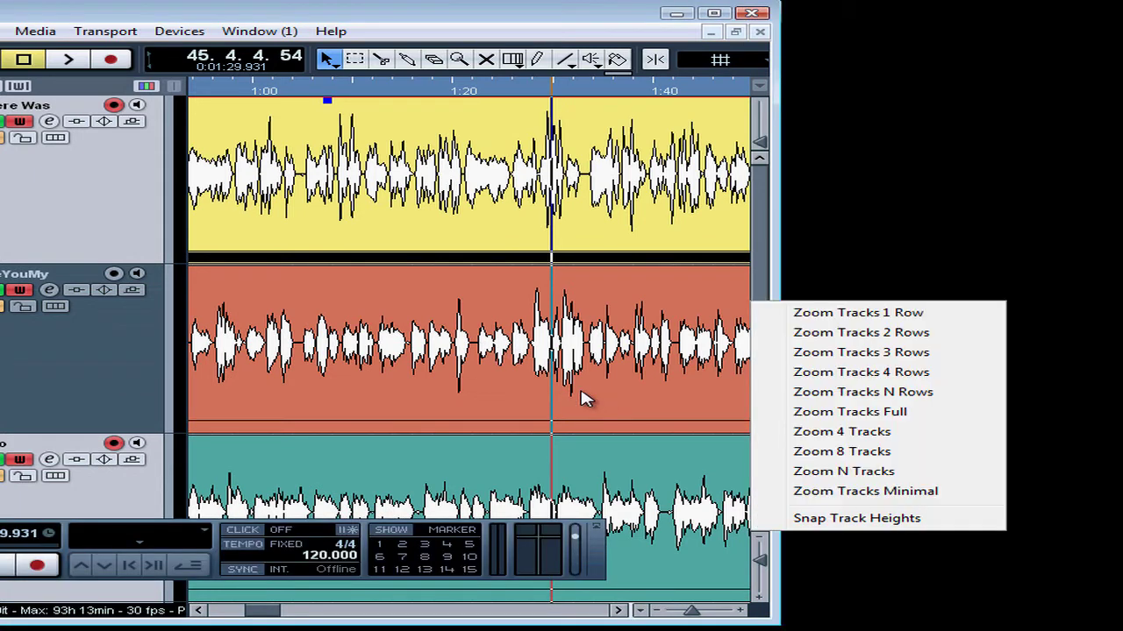
Step the track heights through the Zoom Tracks 1, 2, 3 and 4 Rows presets
key(Up)
key(Up)
key(Up)
key(Up)
key(Up)
key(Up)
key(Up)
key(Up)
key(Up)
key(Up)
key(Up)
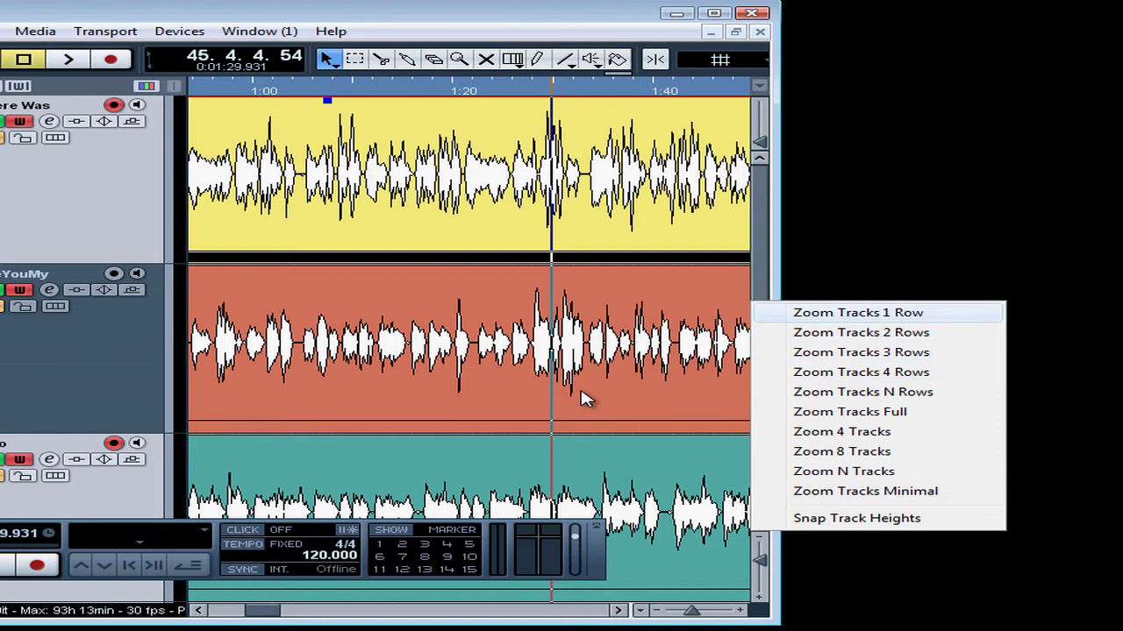
key(Return)
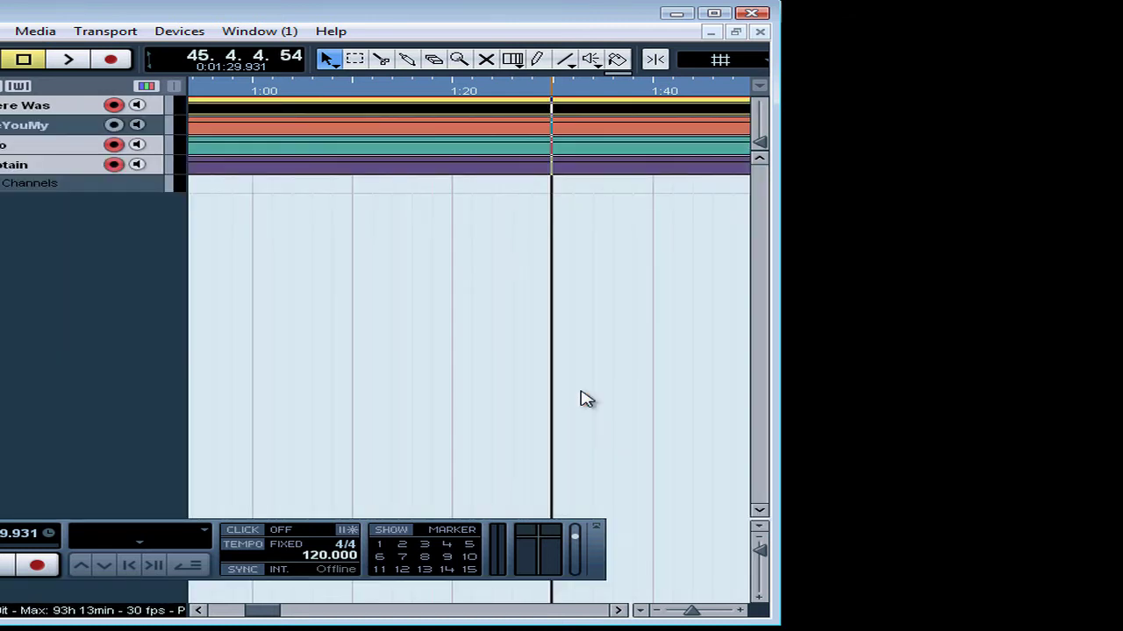
key(Up)
key(Up)
key(Up)
key(Up)
key(Up)
key(Up)
key(Up)
key(Up)
key(Up)
key(Up)
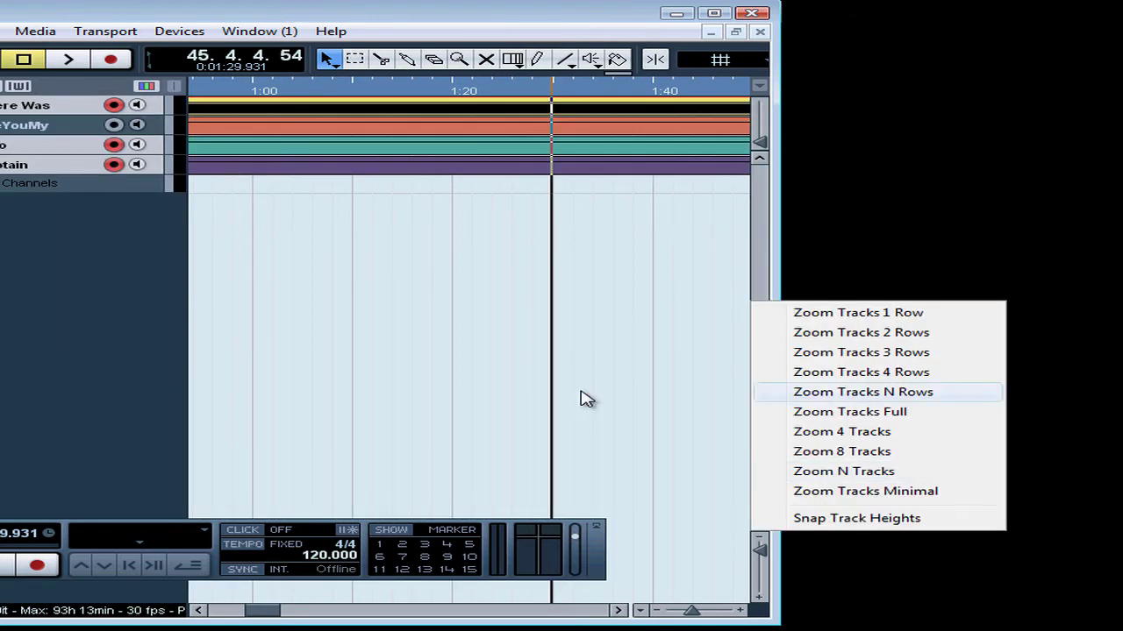
key(Return)
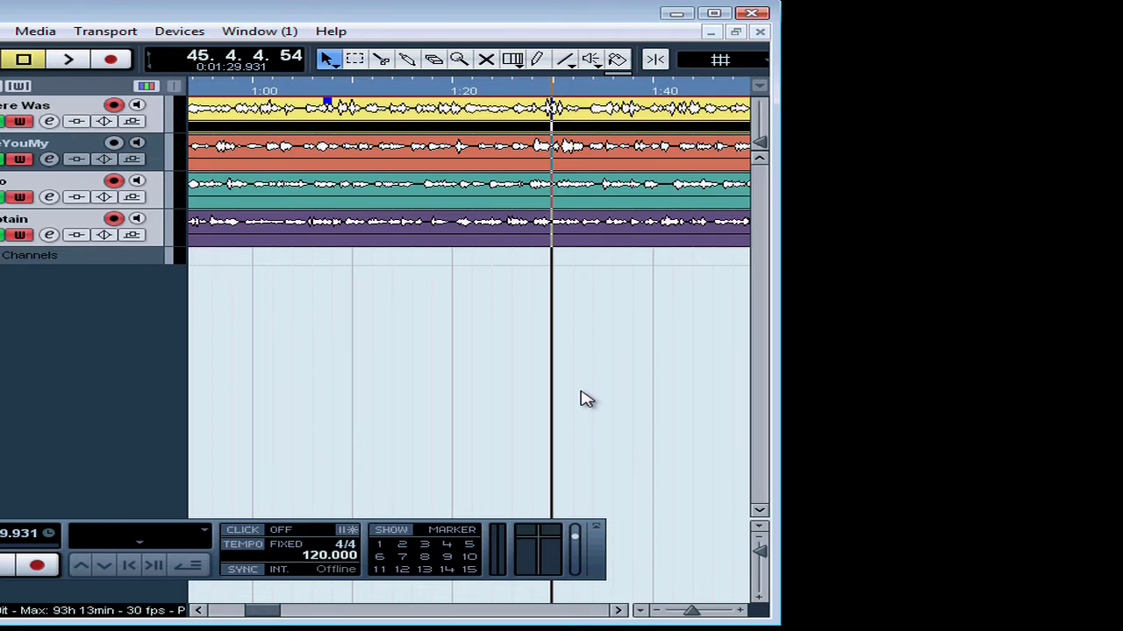
key(Up)
key(Up)
key(Up)
key(Up)
key(Up)
key(Up)
key(Up)
key(Up)
key(Up)
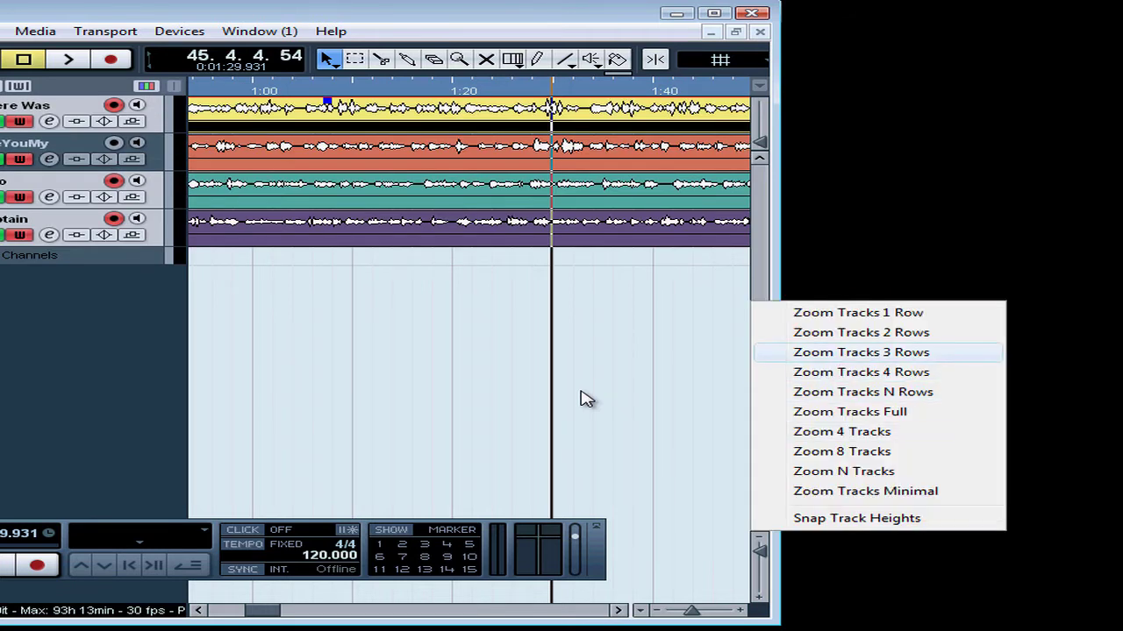
key(Return)
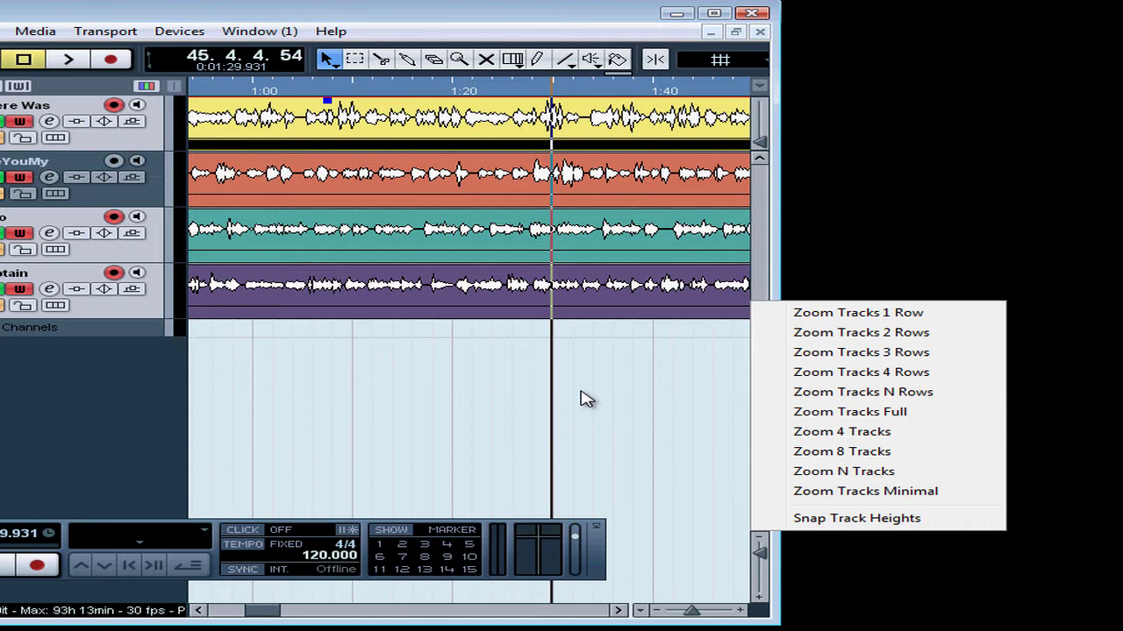
key(Up)
key(Up)
key(Up)
key(Up)
key(Up)
key(Up)
key(Up)
key(Up)
key(Return)
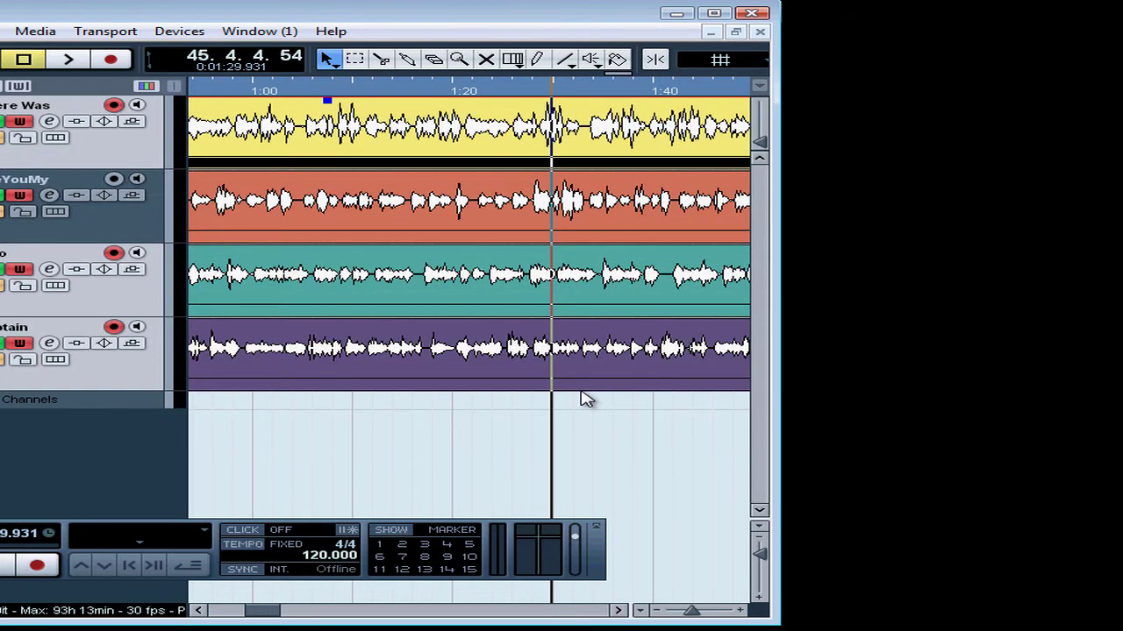
Try Zoom Tracks Full and Zoom Tracks Minimal, then settle on Zoom Tracks Full
key(alt+z)
key(Up)
key(Up)
key(Up)
key(Up)
key(Up)
key(Up)
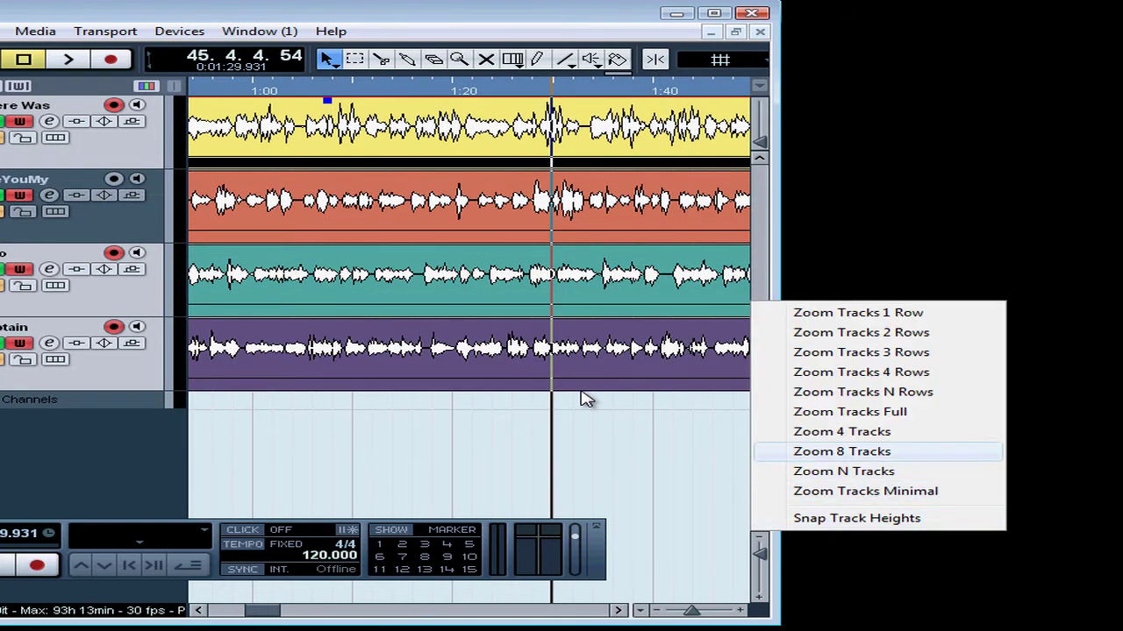
key(Return)
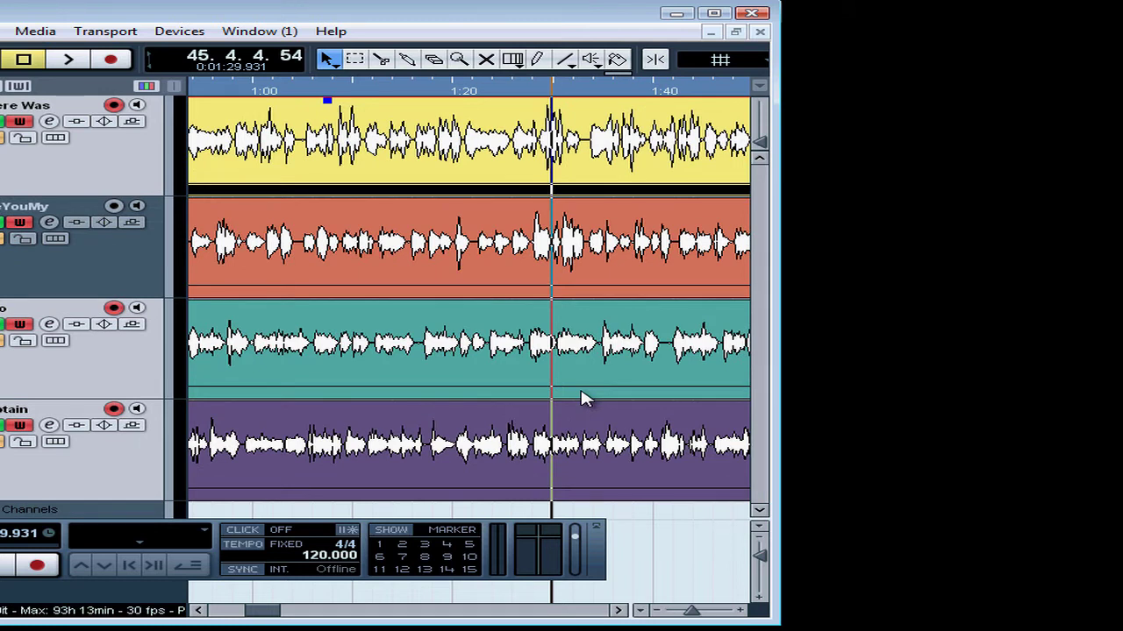
key(alt+z)
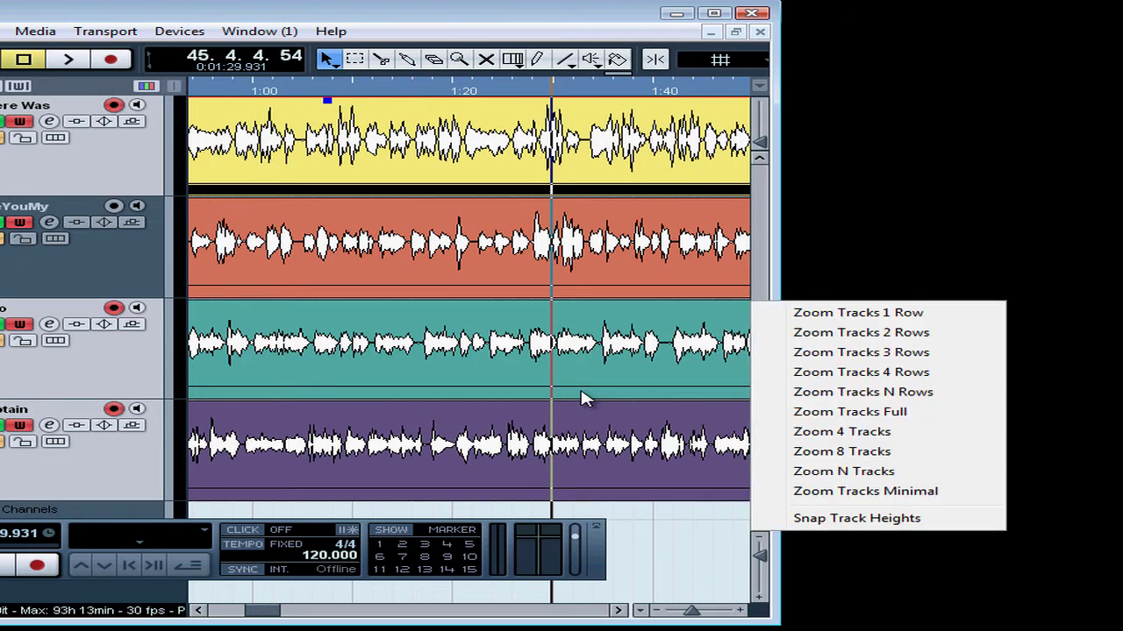
key(Up)
key(Up)
key(Up)
key(Up)
key(Up)
key(Down)
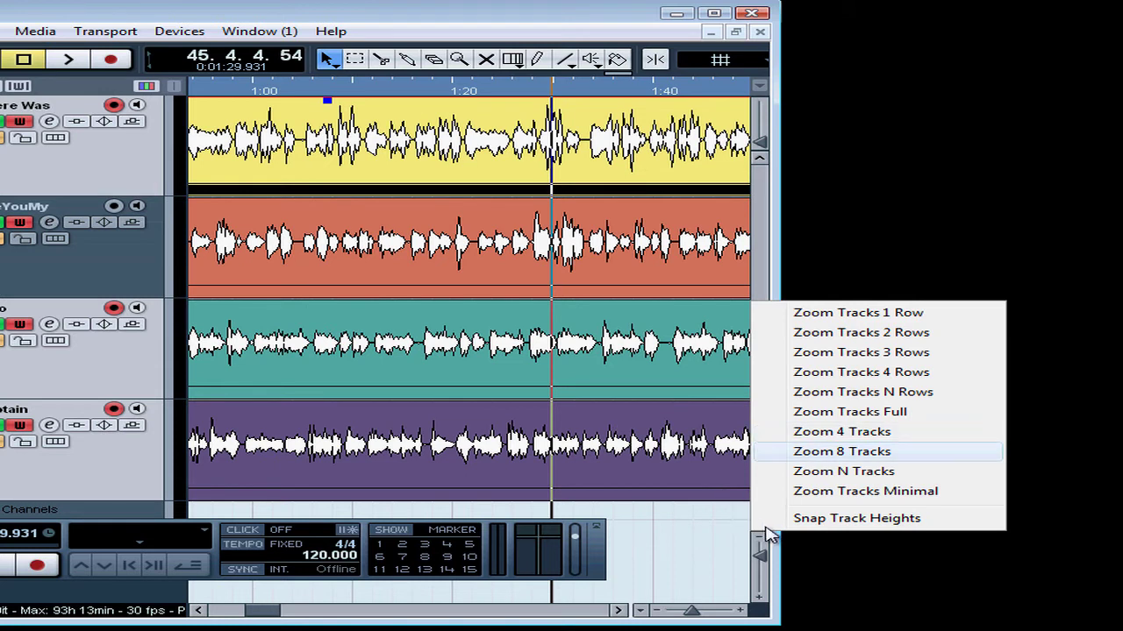
key(Down)
key(Down)
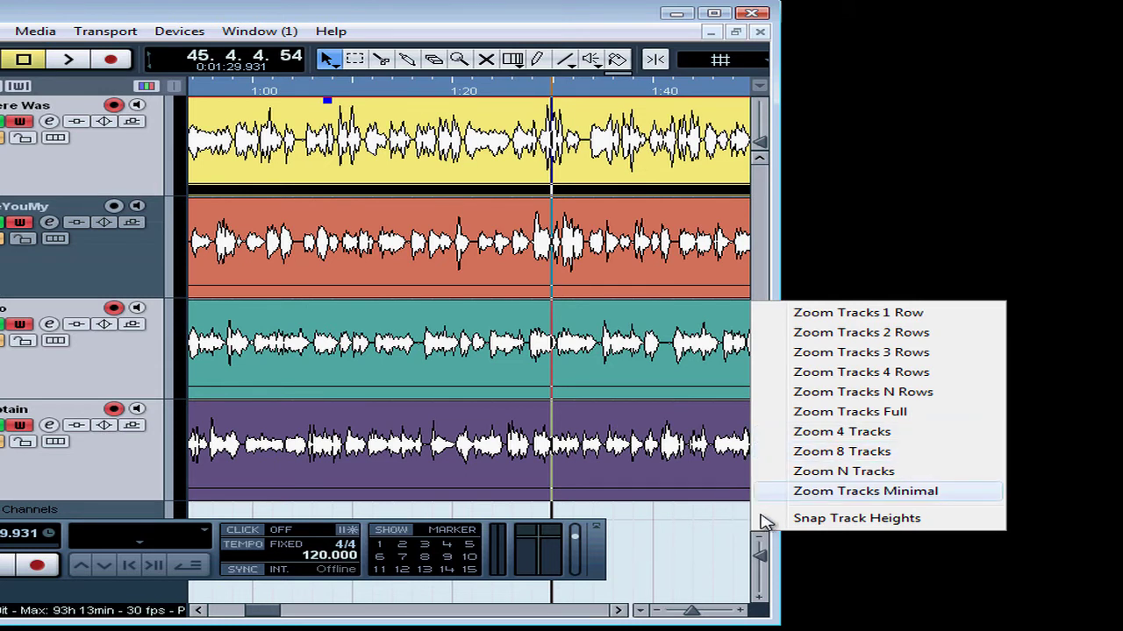
key(Return)
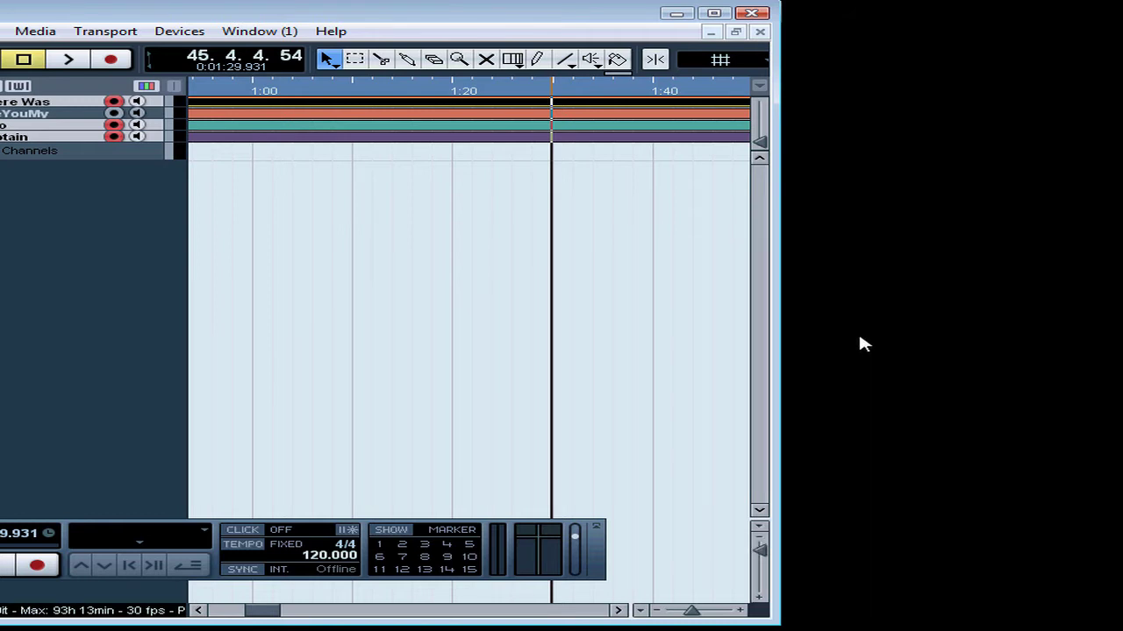
click(761, 535)
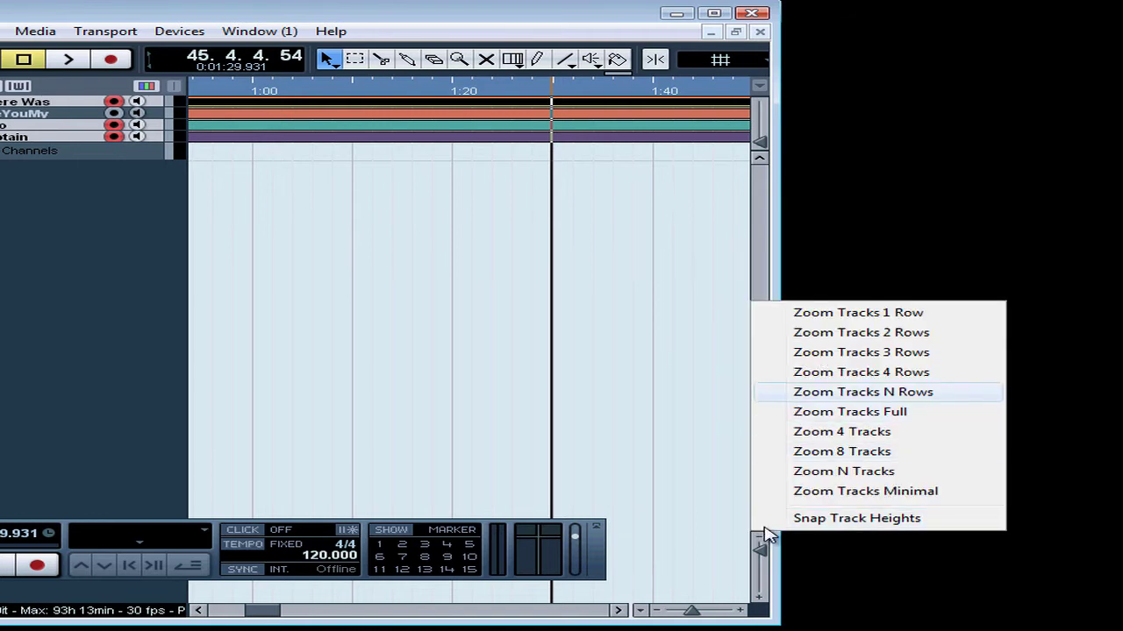
click(850, 411)
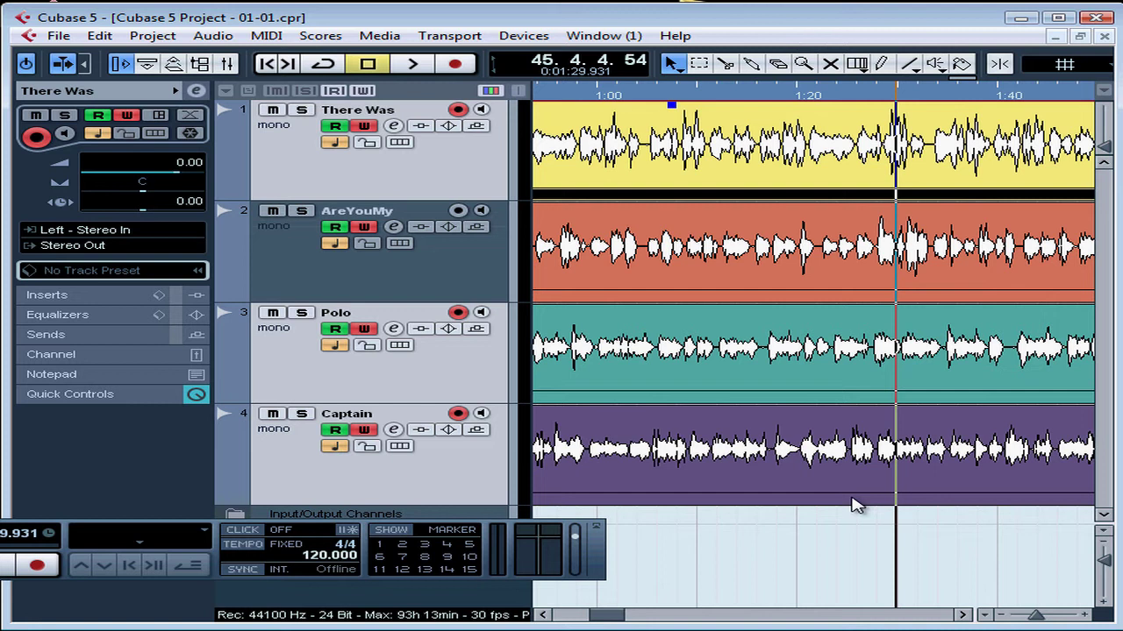
Zoom the timeline out and back in with G and H, ending close around 1:30
key(g)
key(g)
key(g)
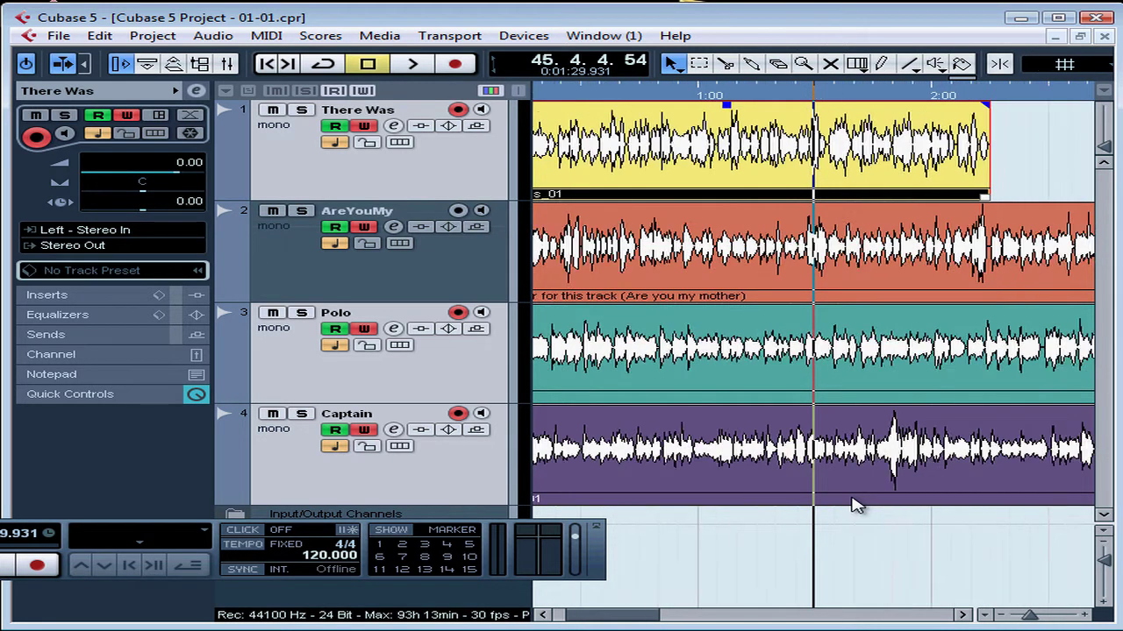
key(g)
key(g)
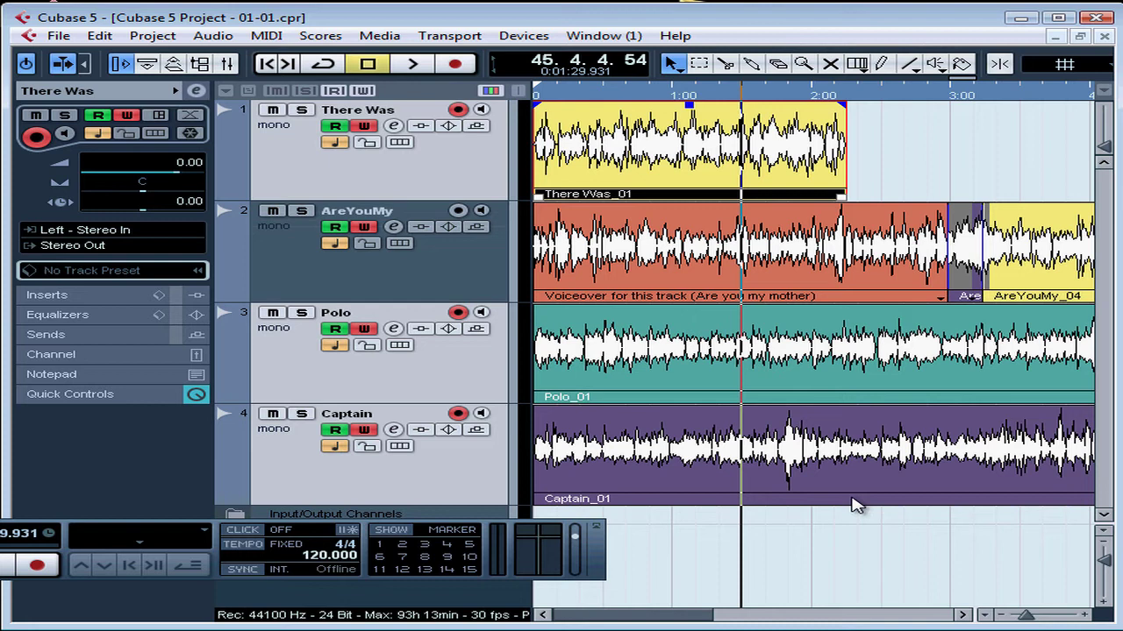
key(g)
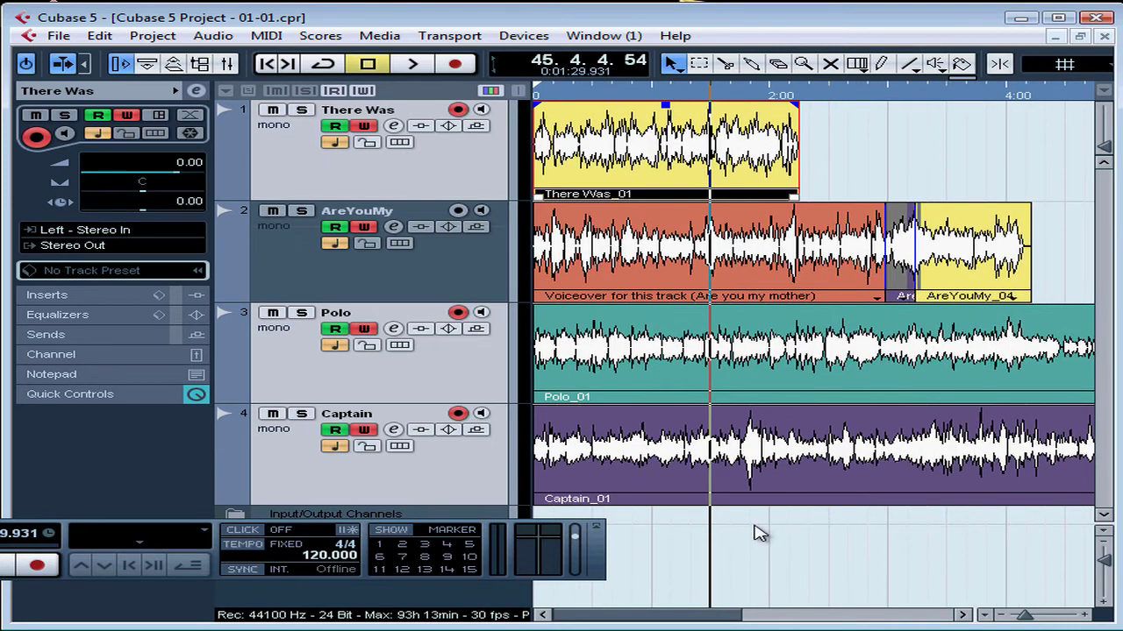
key(h)
key(h)
key(h)
key(h)
key(h)
key(h)
key(h)
key(h)
key(h)
key(h)
key(h)
key(h)
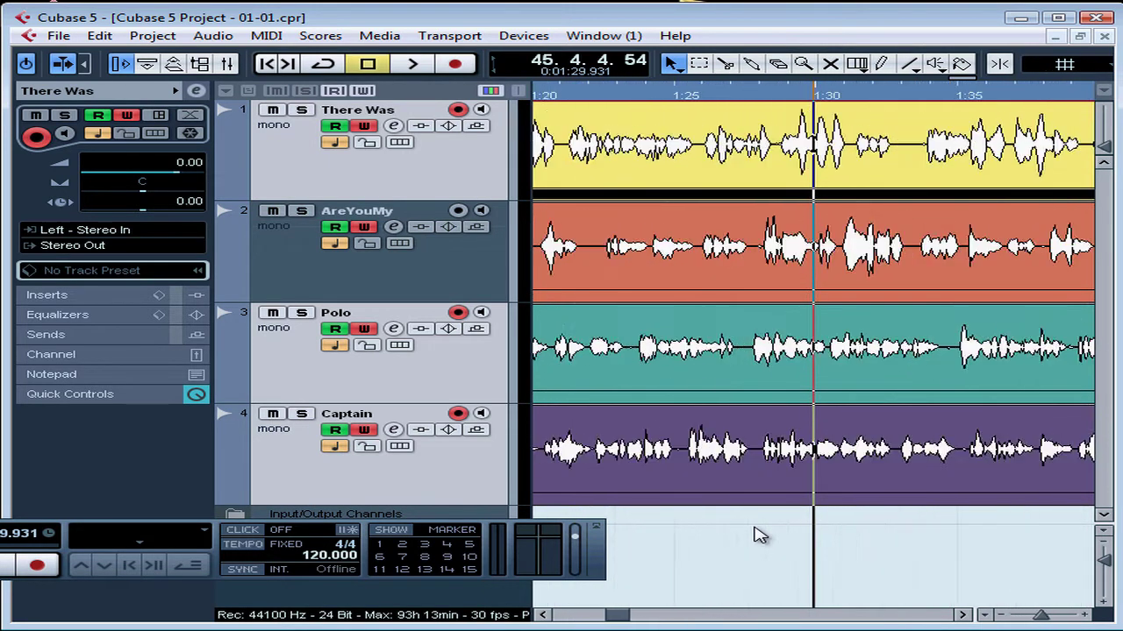
key(g)
key(g)
key(g)
key(g)
key(g)
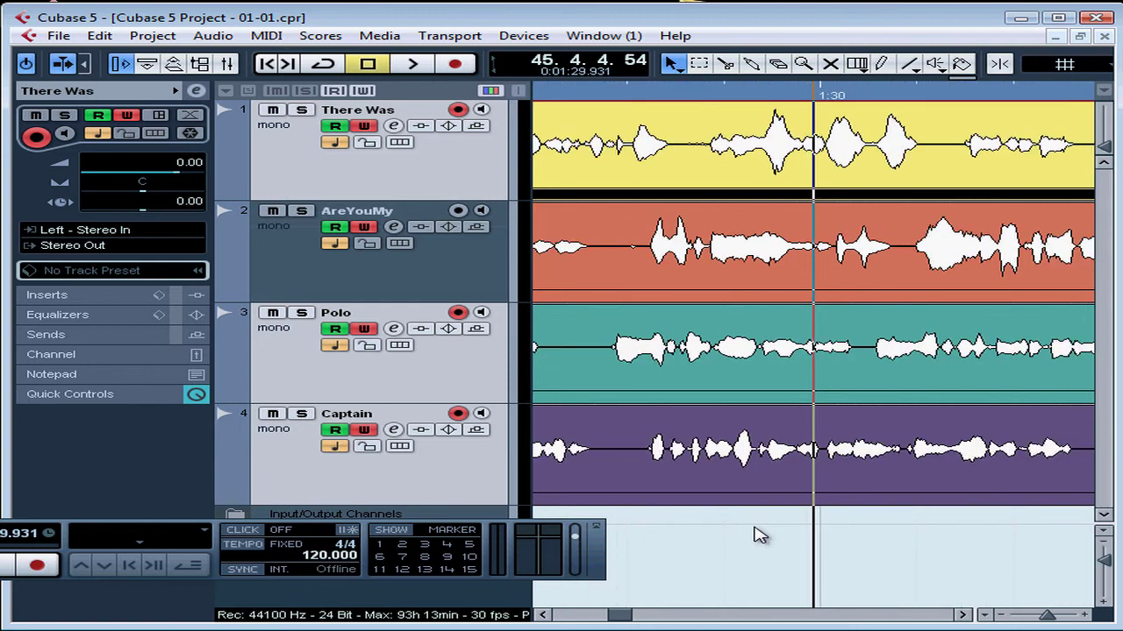
Fine-tune the horizontal zoom near 1:30, scroll the timeline, and close the floating Transport panel
key(g)
key(g)
key(g)
key(g)
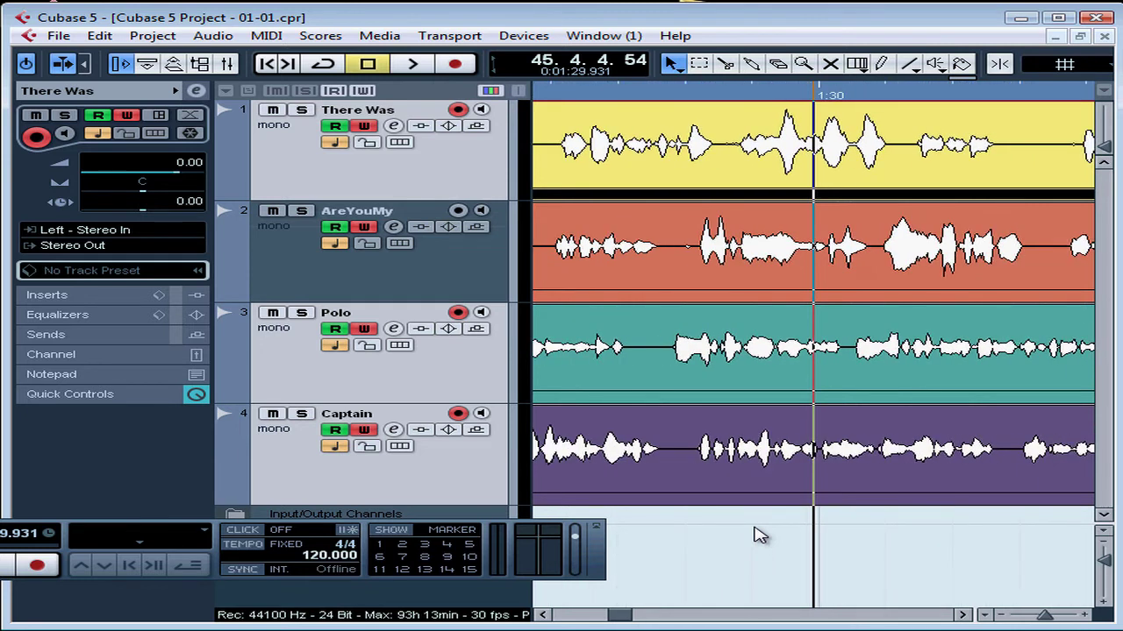
key(h)
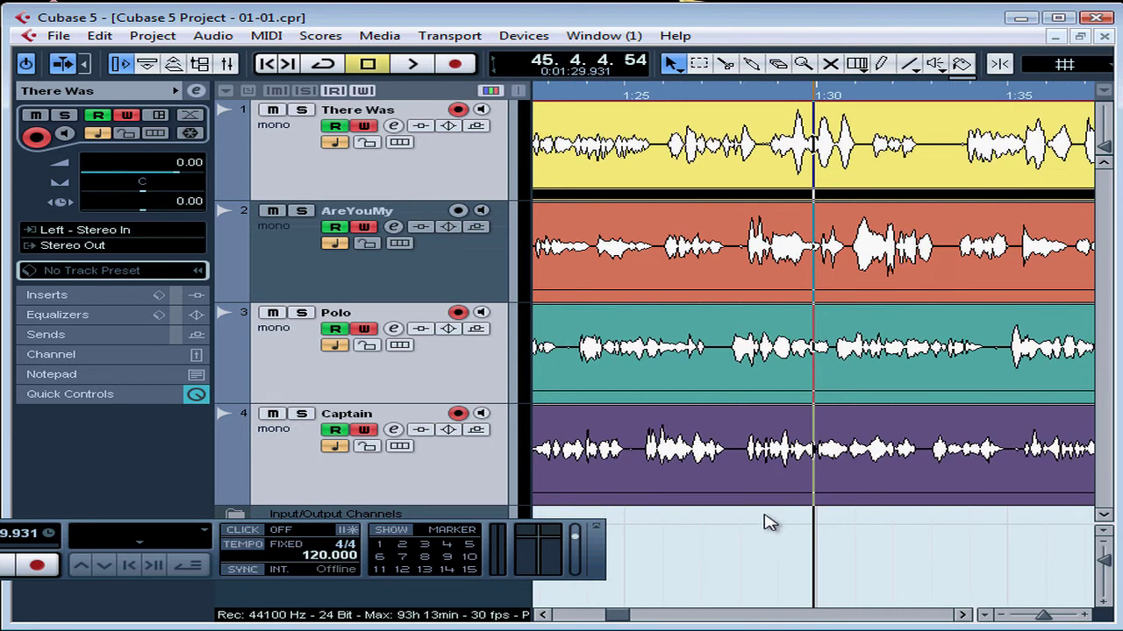
key(F2)
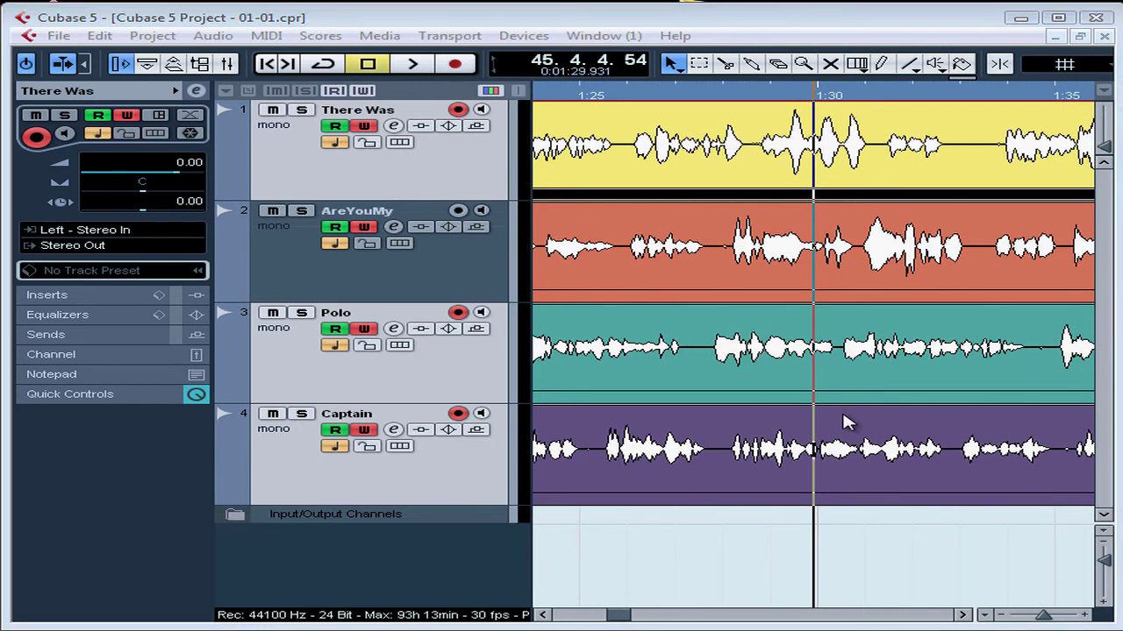
key(F2)
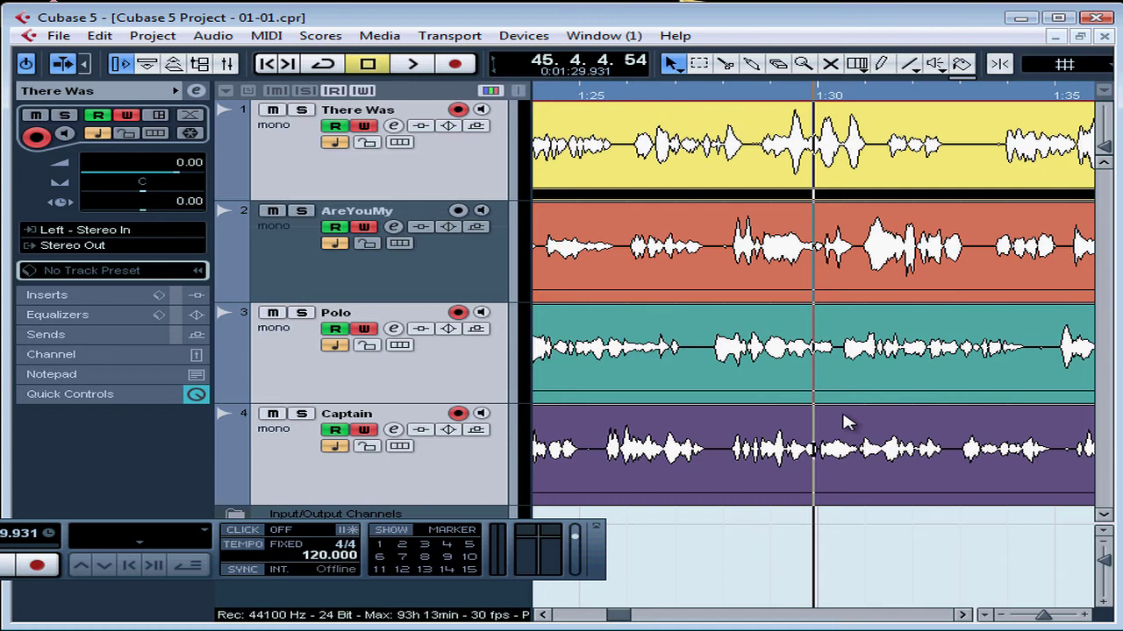
scroll(844, 422, right, 20)
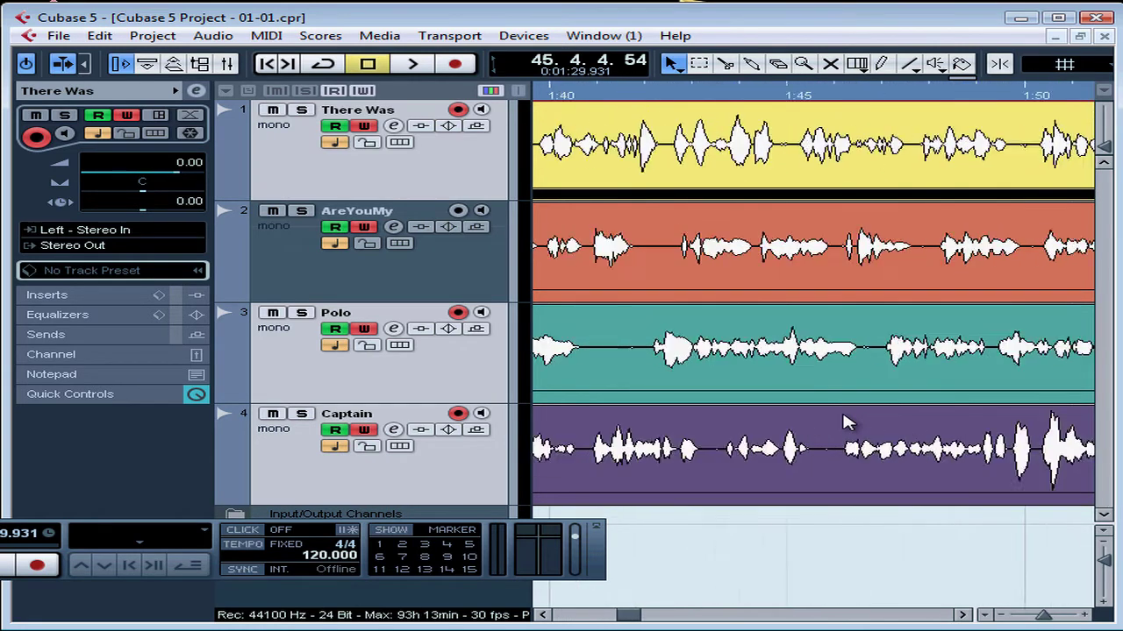
scroll(844, 422, left, 10)
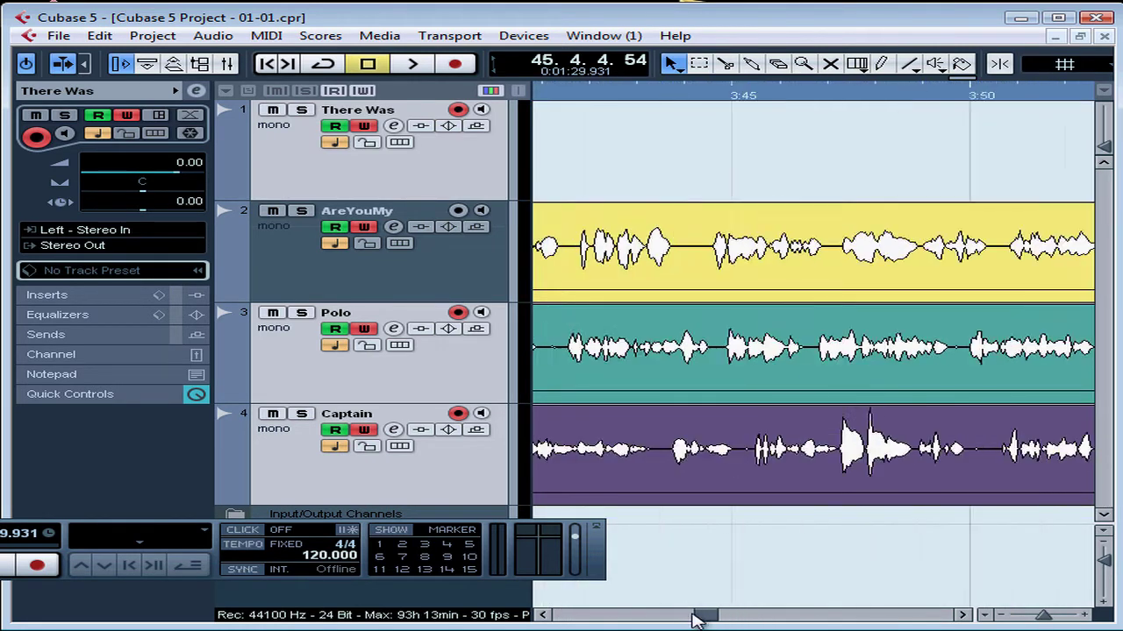
scroll(695, 618, left, 2)
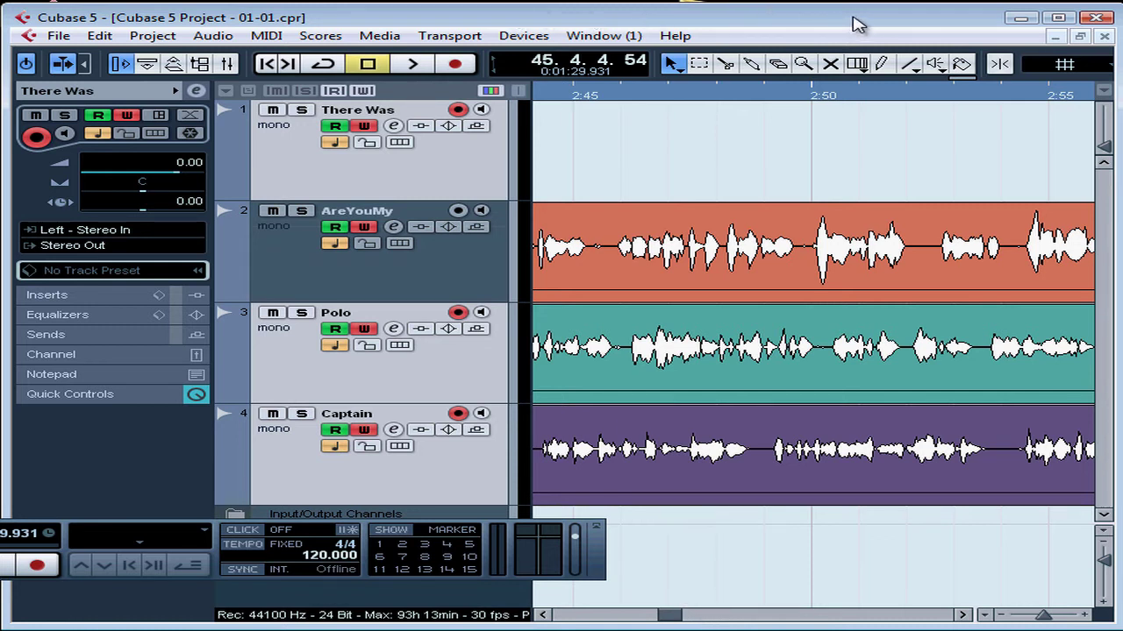
key(F2)
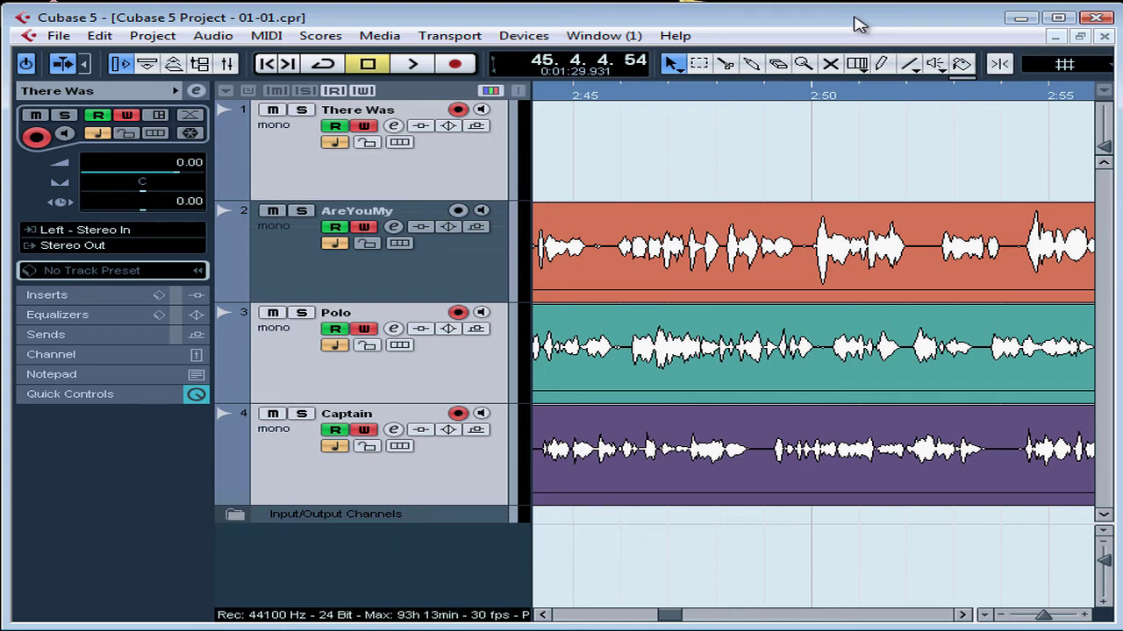
Apply the Zoom Full preset to show the whole project
click(984, 614)
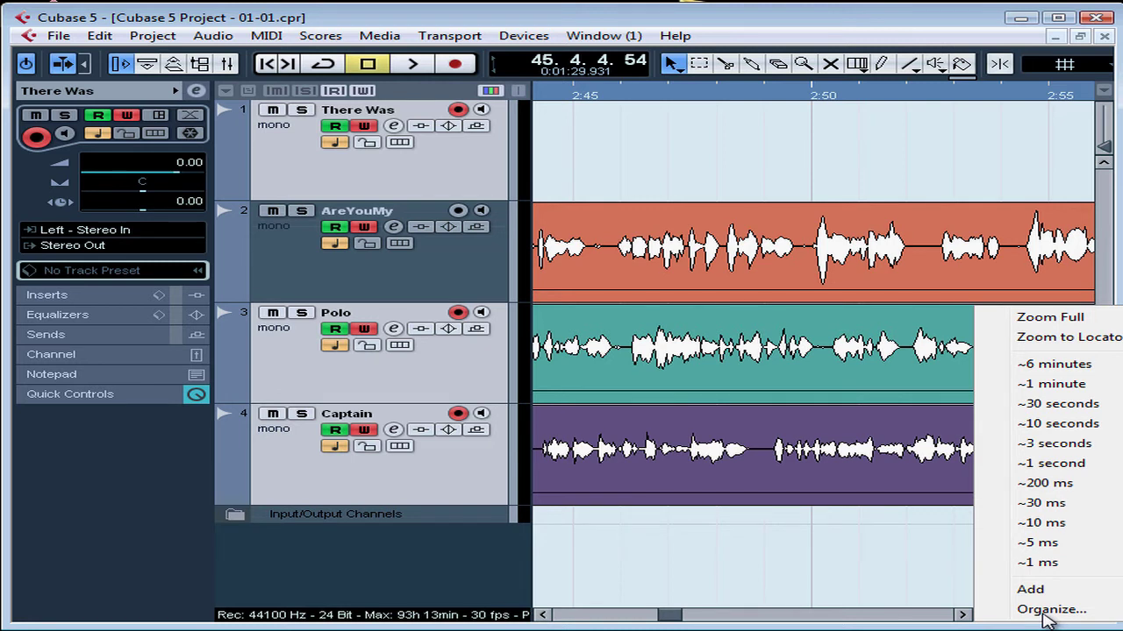
key(Up)
key(Up)
key(Up)
key(Up)
key(Up)
key(Up)
key(Up)
key(Up)
key(Up)
key(Up)
key(Up)
key(Up)
key(Up)
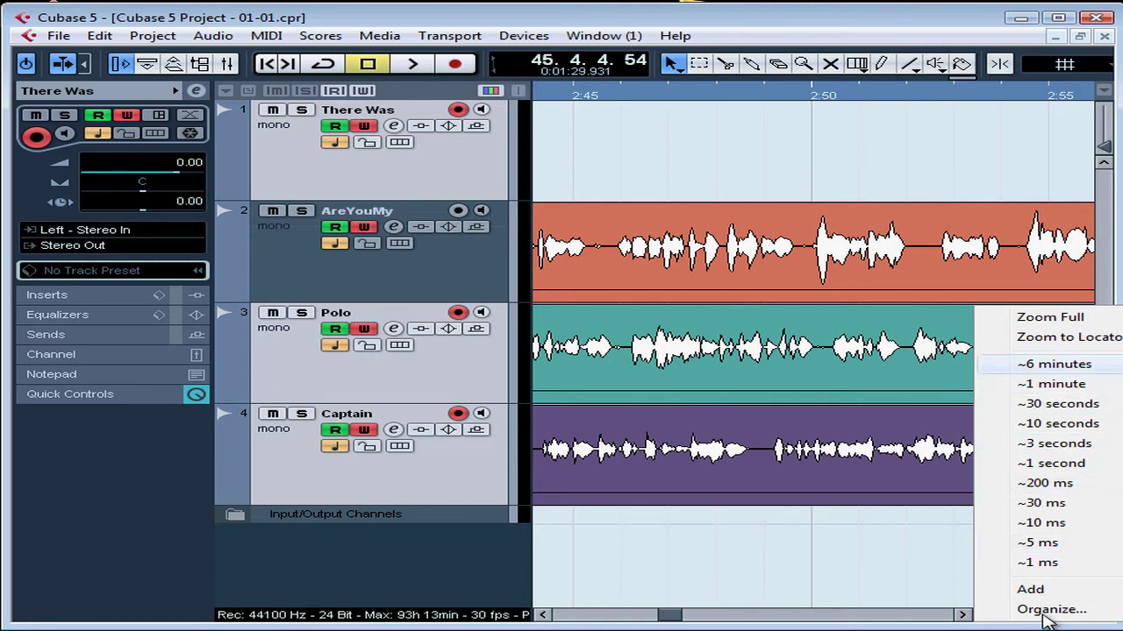
key(Down)
key(Down)
key(Down)
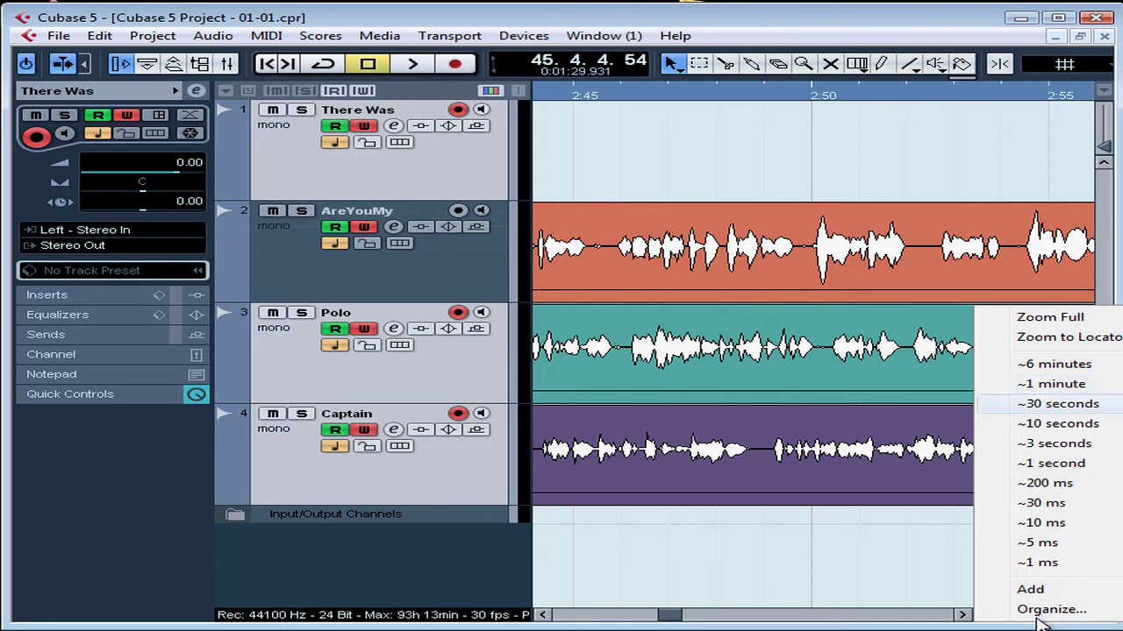
key(Down)
key(Down)
key(Down)
key(Down)
key(Down)
key(Down)
key(Down)
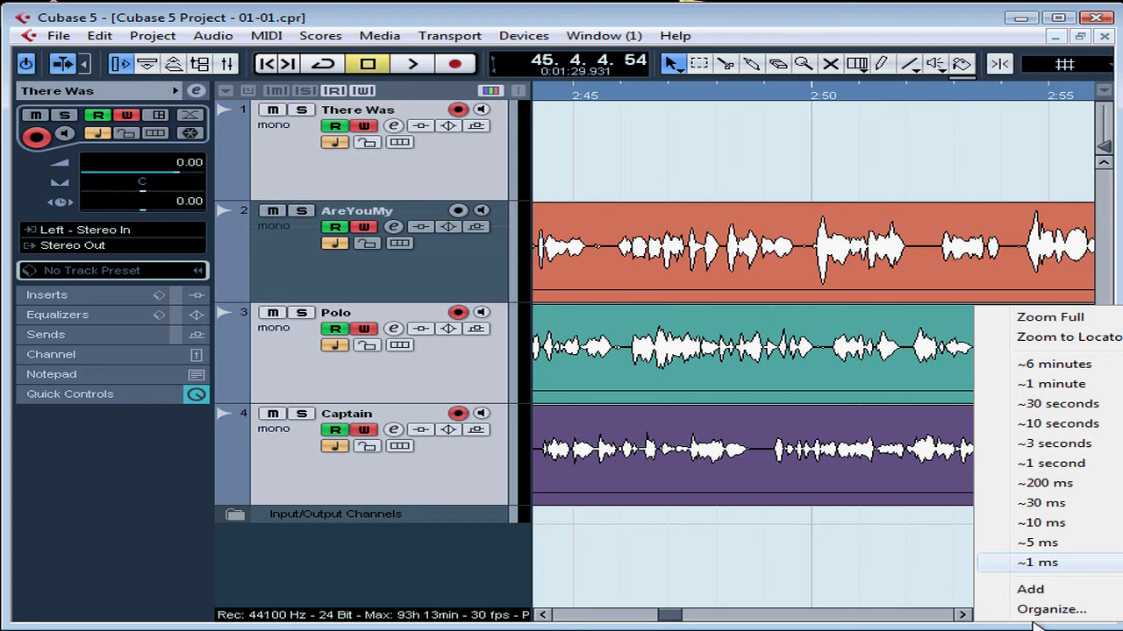
key(Up)
key(Up)
key(Up)
key(Up)
key(Up)
key(Up)
key(Up)
key(Up)
key(Up)
key(Up)
key(Up)
key(Up)
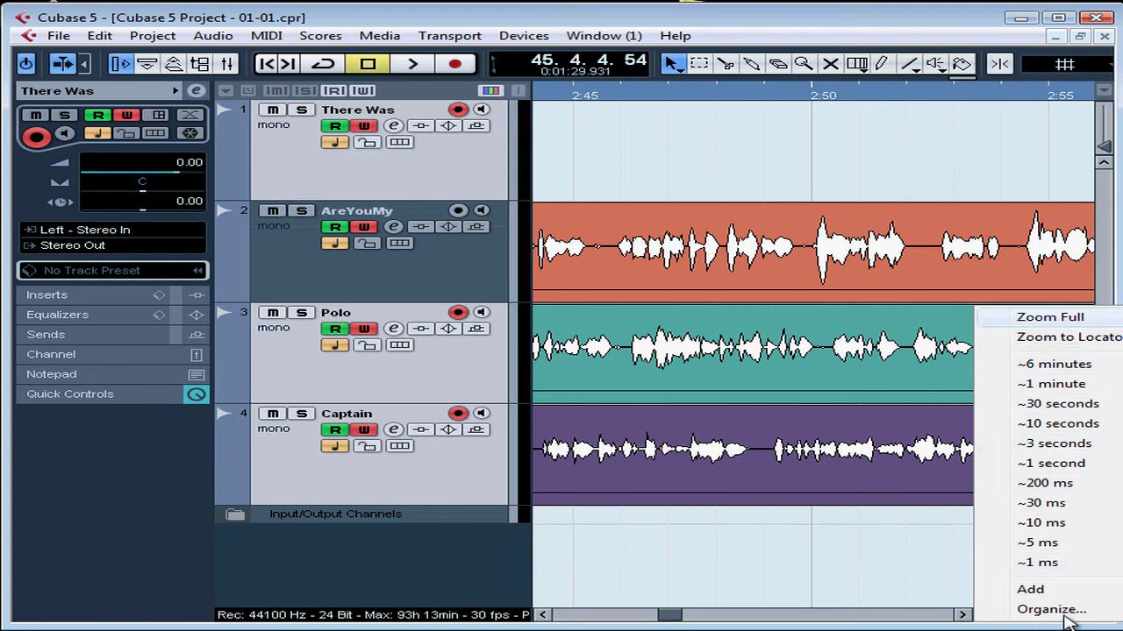
key(Return)
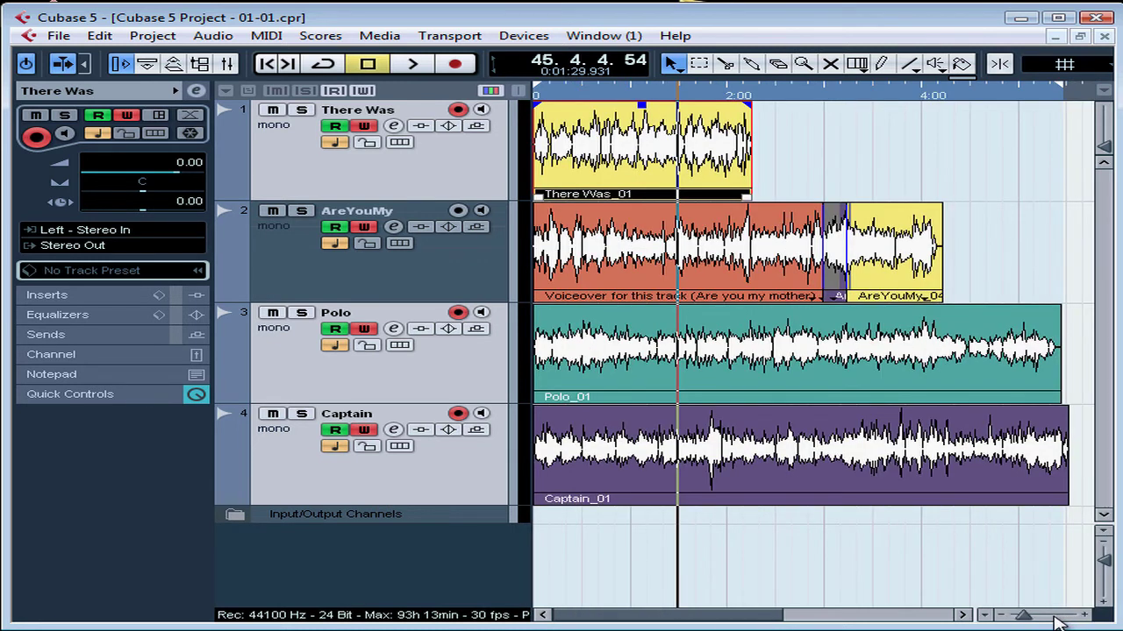
Apply the Zoom to Locators preset
click(1002, 616)
key(Up)
key(Up)
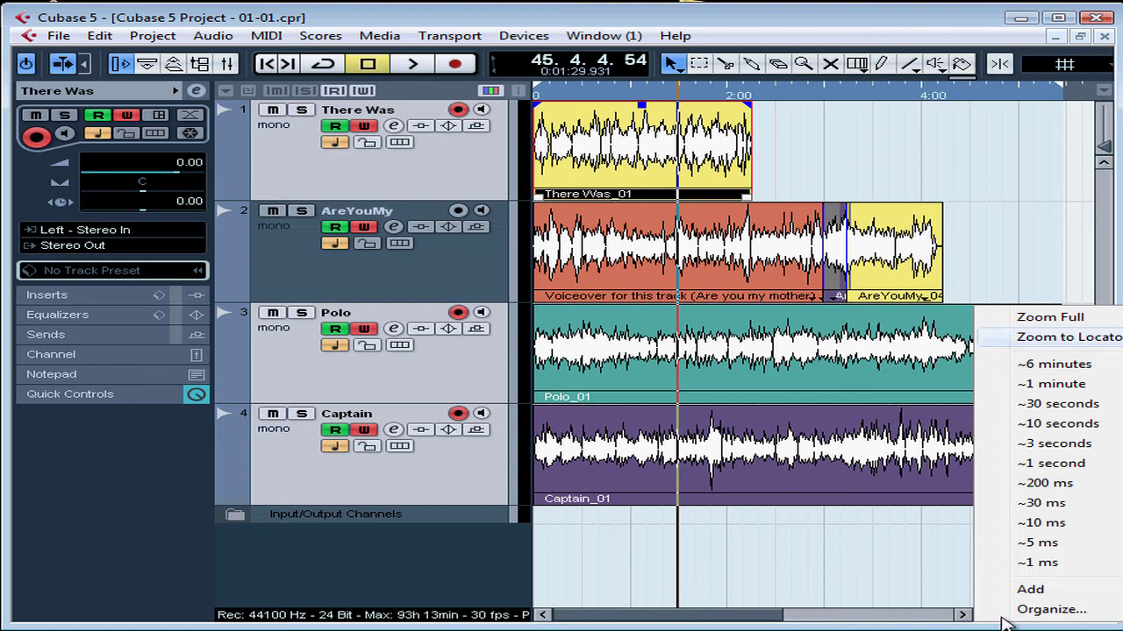
key(Return)
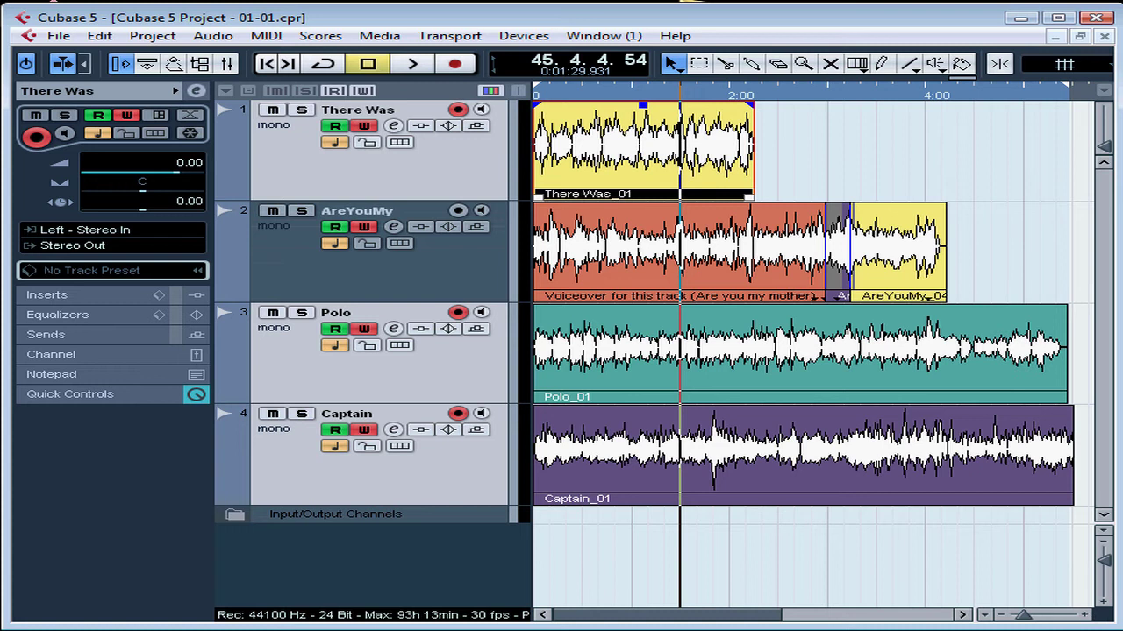
Zoom the view in with the Zoom tool to frame roughly 1:20–1:30
click(983, 615)
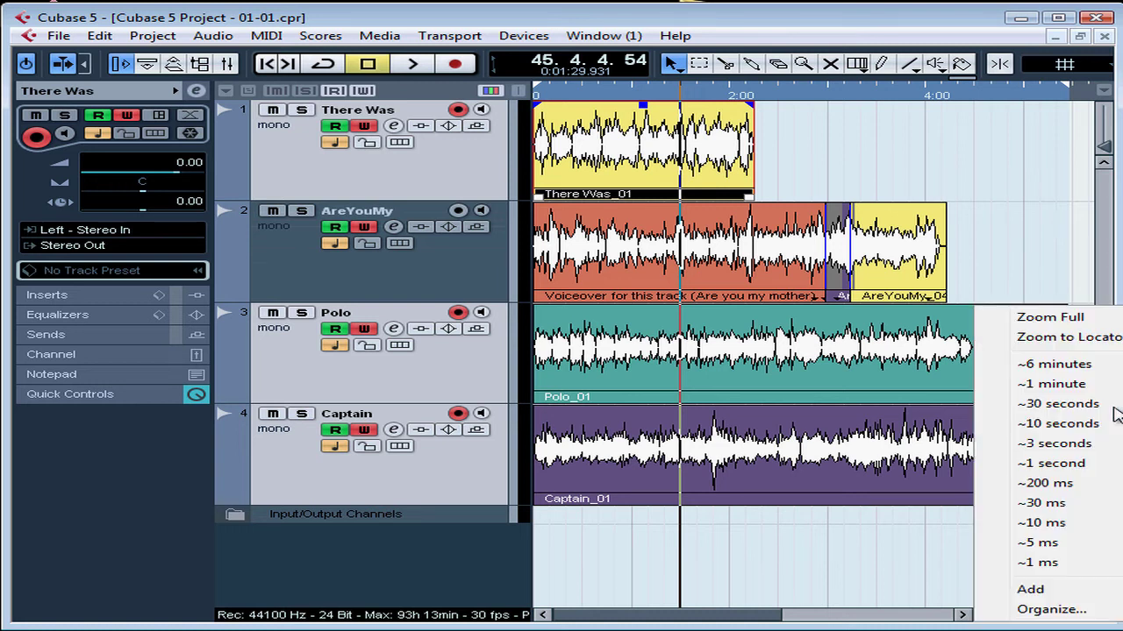
click(641, 623)
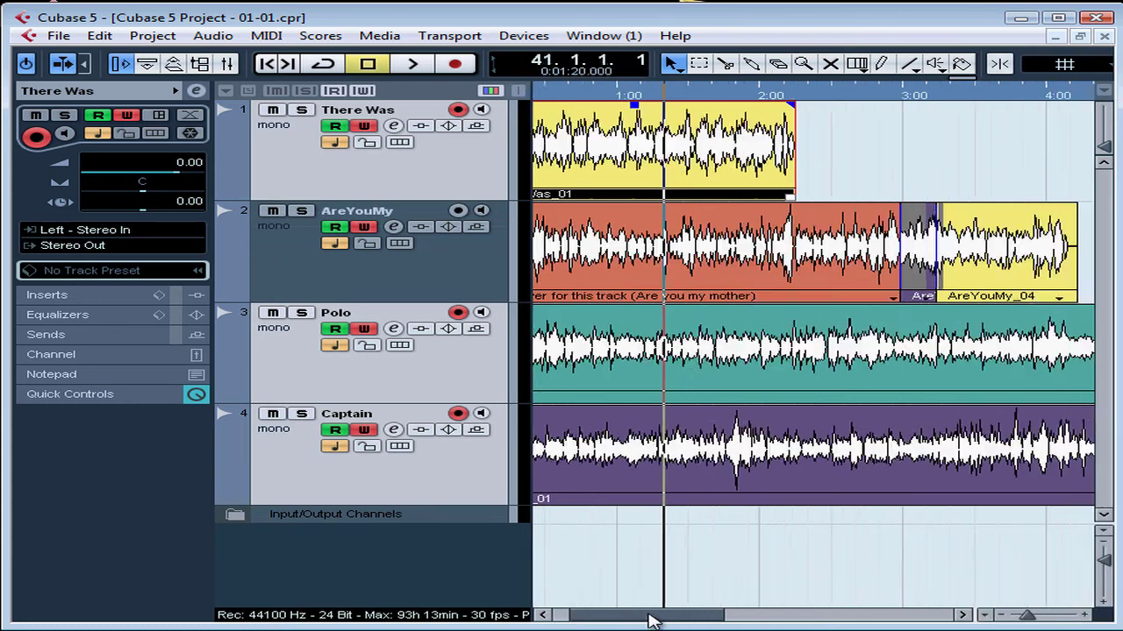
drag(649, 621, 684, 623)
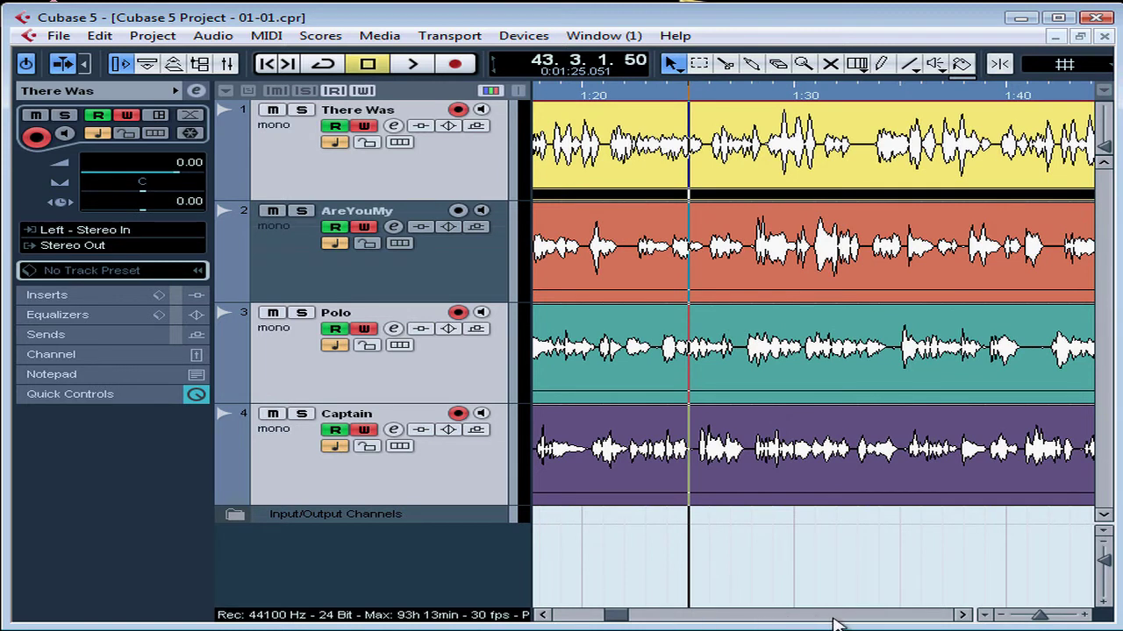
key(6)
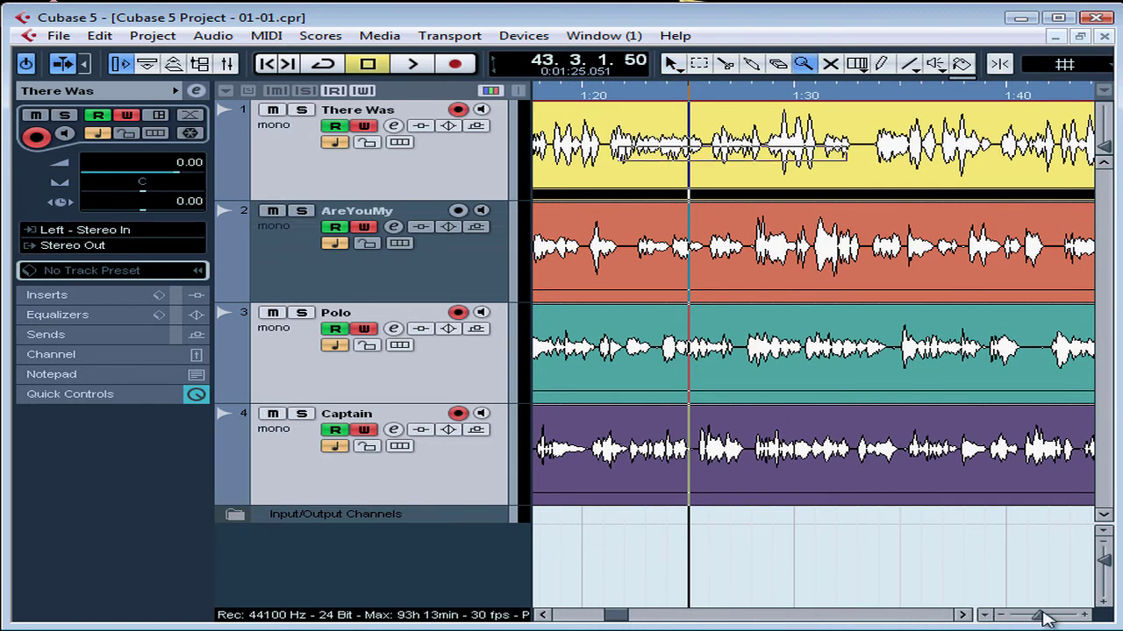
click(1045, 616)
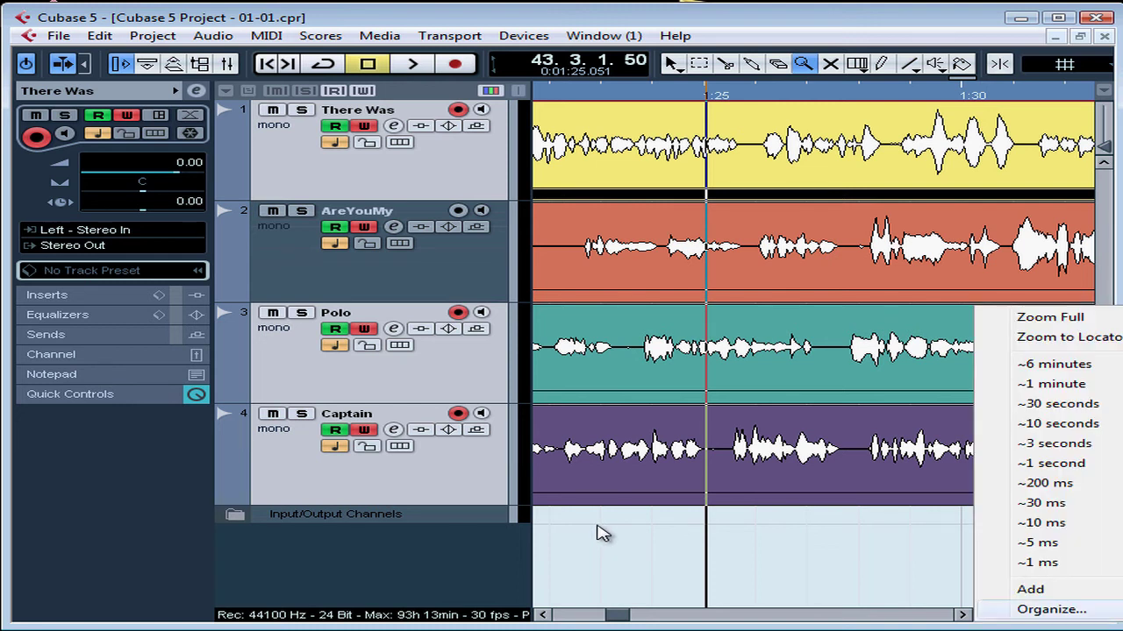
Save the current view as a new zoom preset named 'Bridge'
key(Return)
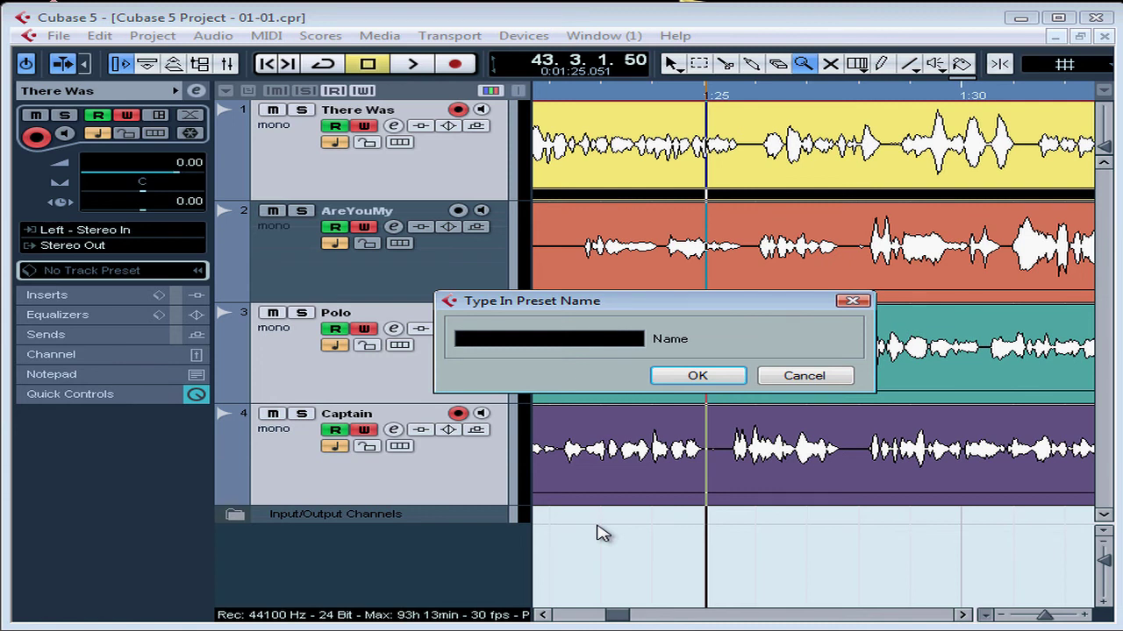
text(Brid)
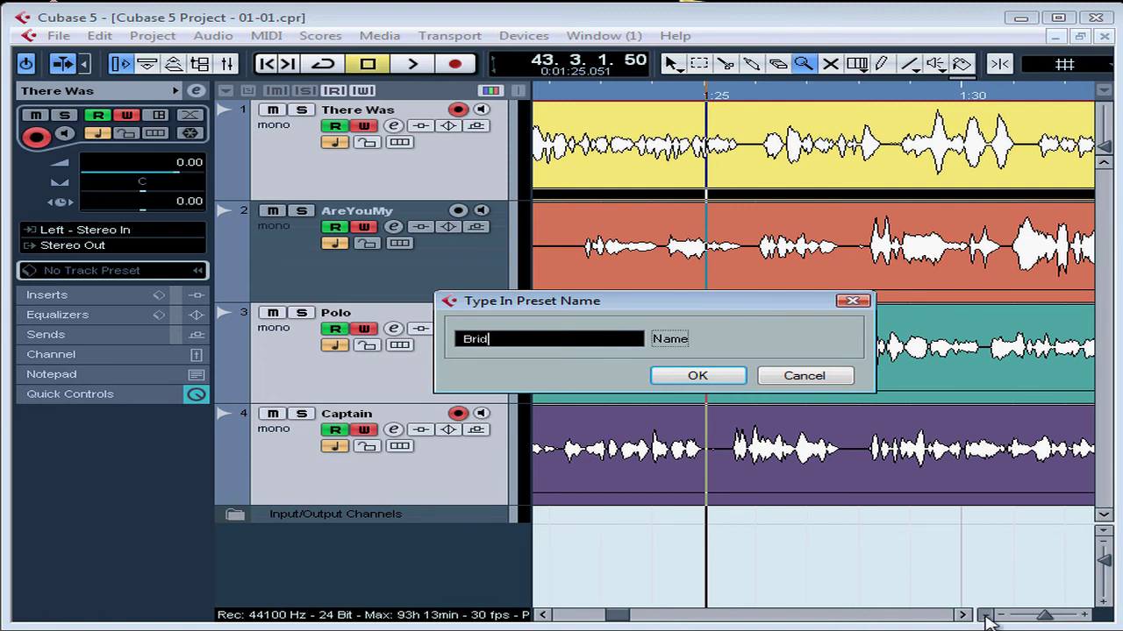
text(ge)
key(Return)
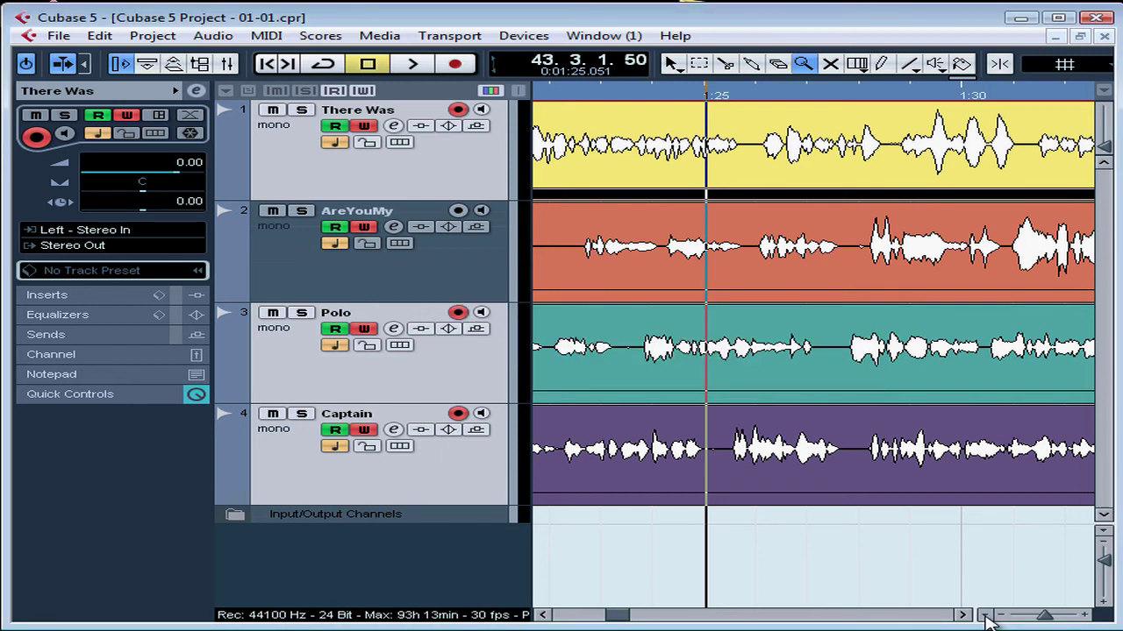
Zoom back out to all clips, then recall the Bridge zoom preset
click(985, 617)
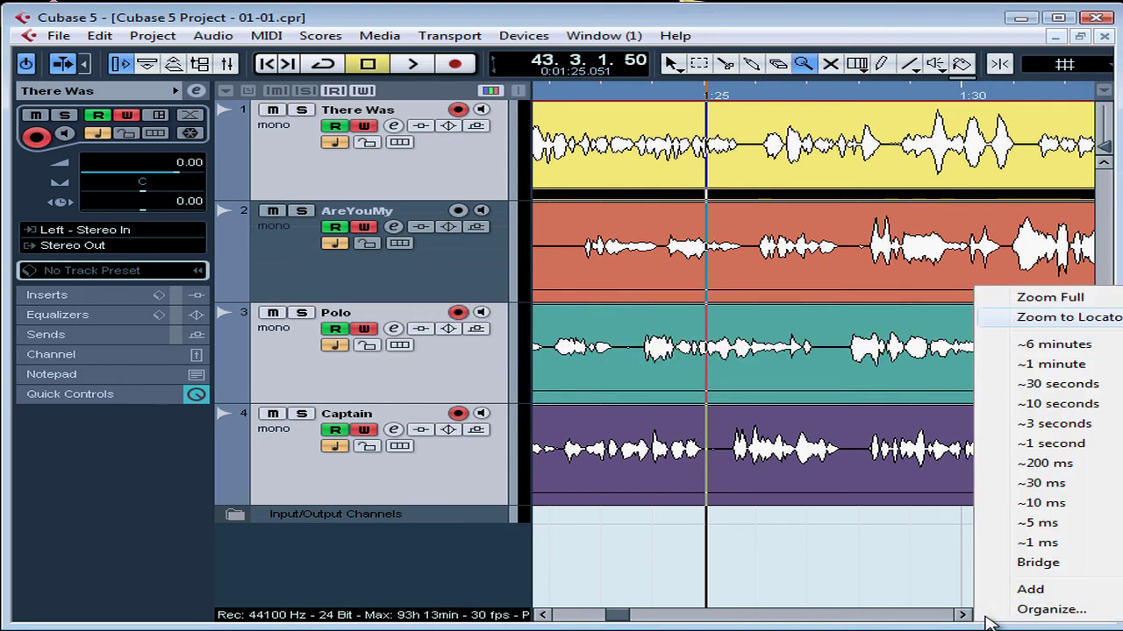
click(1061, 316)
click(985, 616)
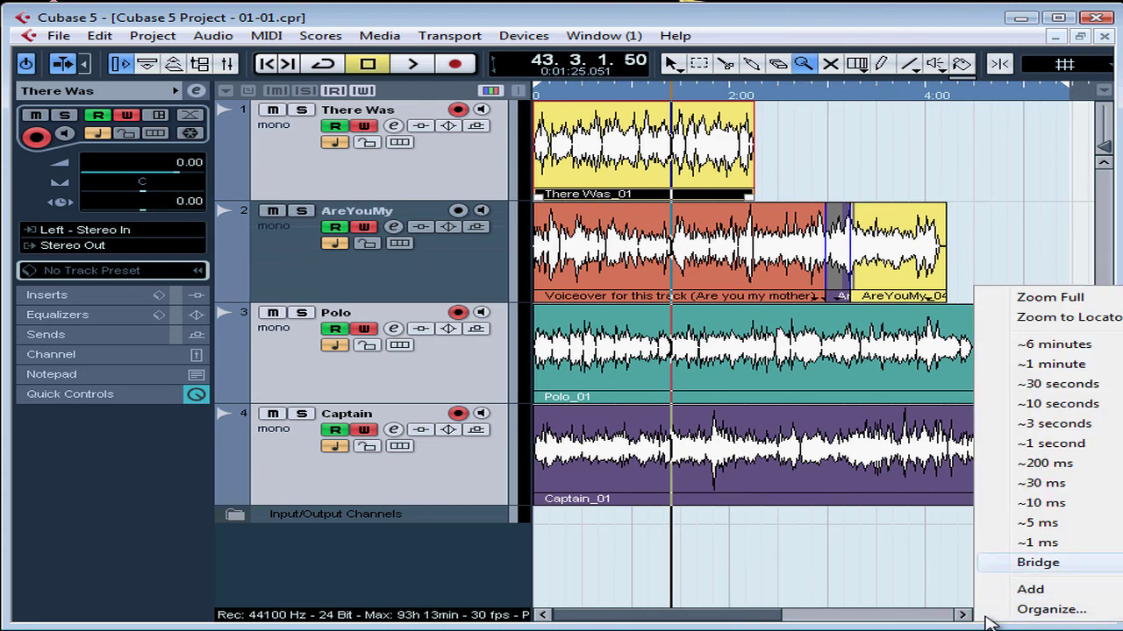
key(Return)
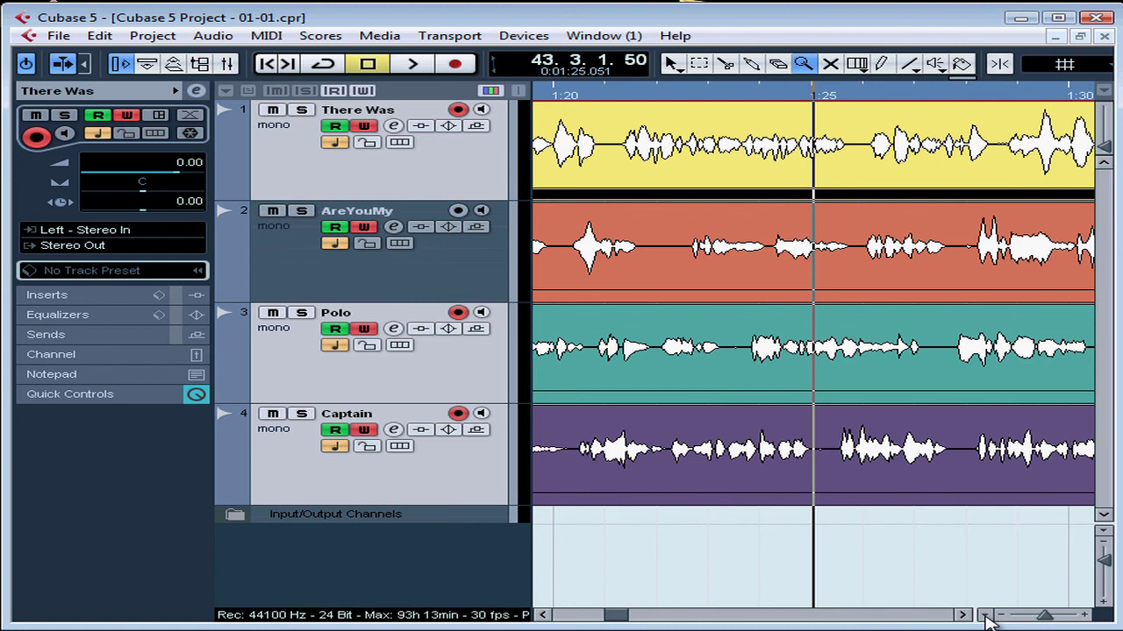
Rename the Bridge zoom preset to 'Chorus' in the preset organizer
click(986, 616)
click(987, 614)
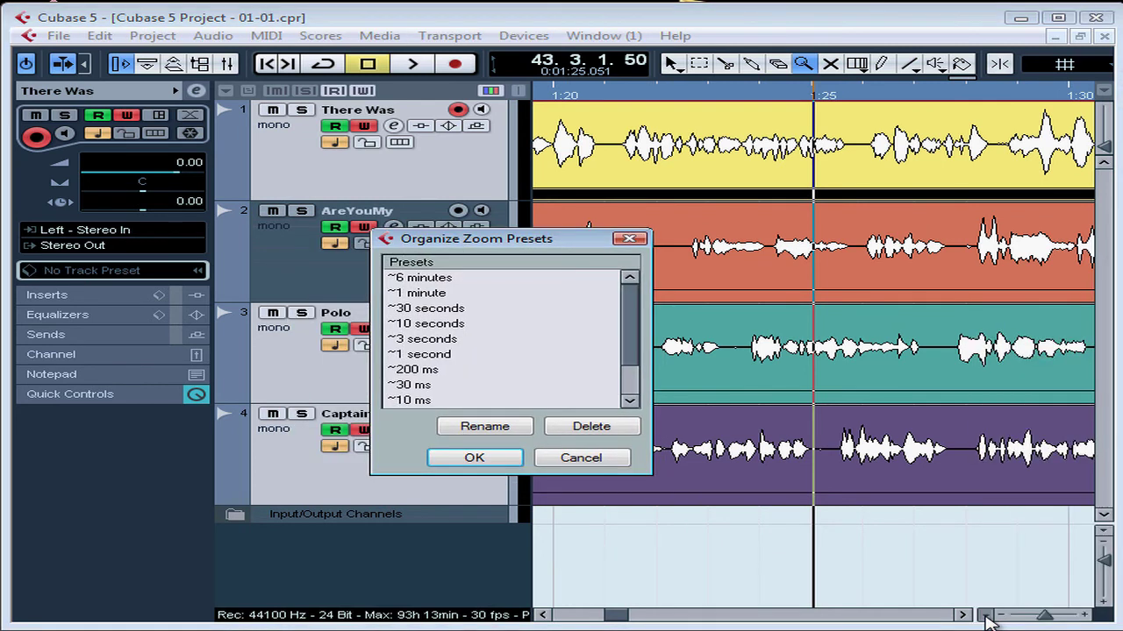
scroll(992, 535, down, 1)
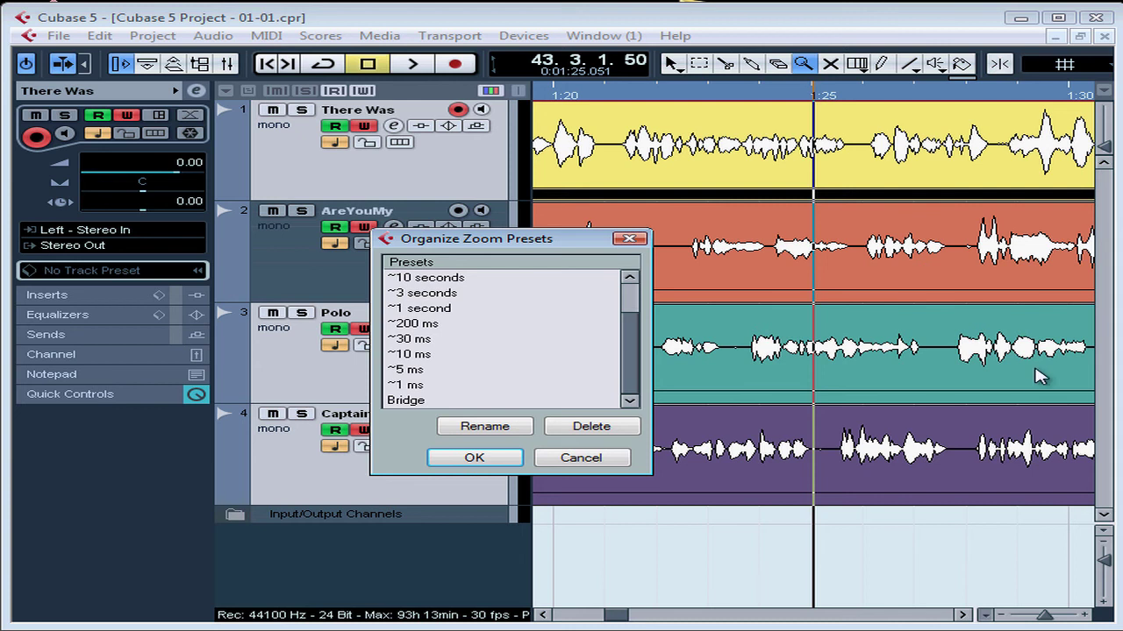
key(End)
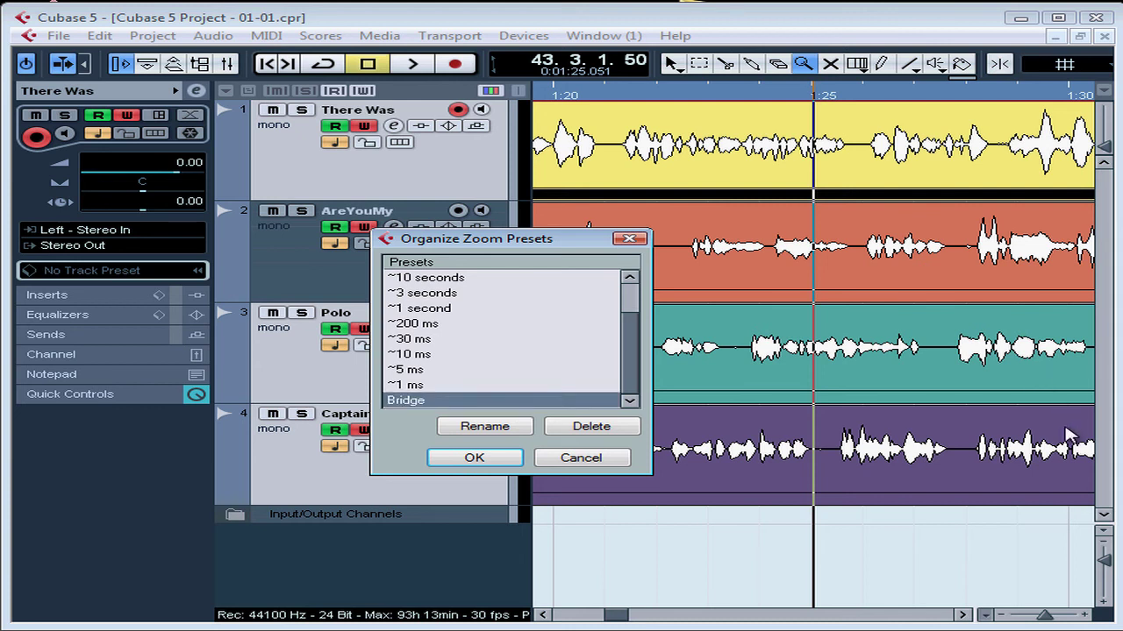
key(alt+r)
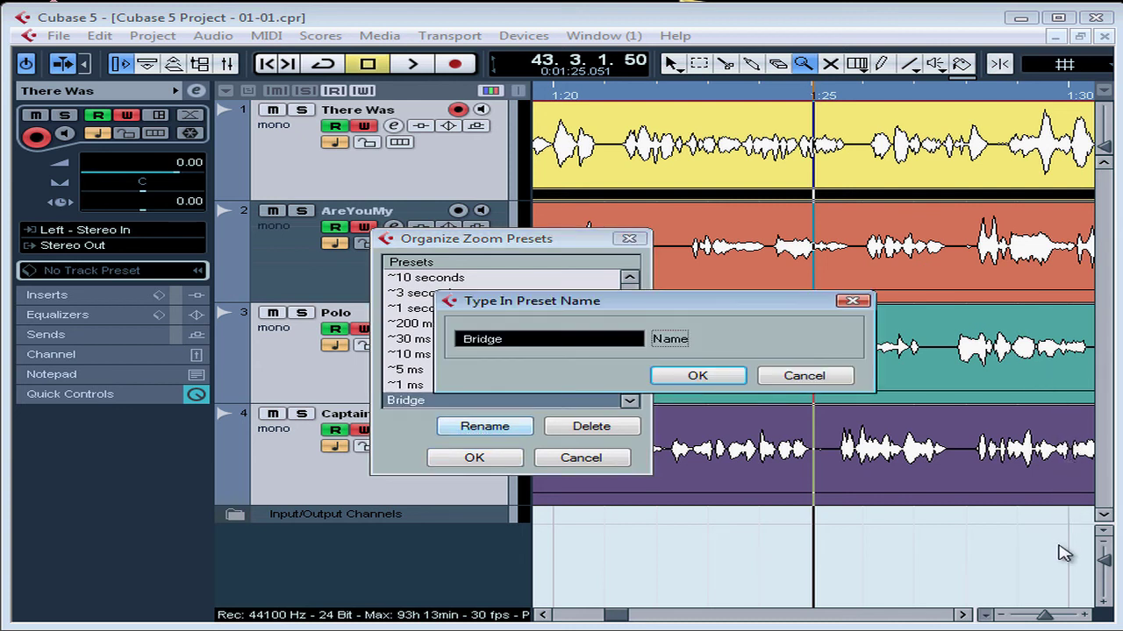
key(ctrl+a)
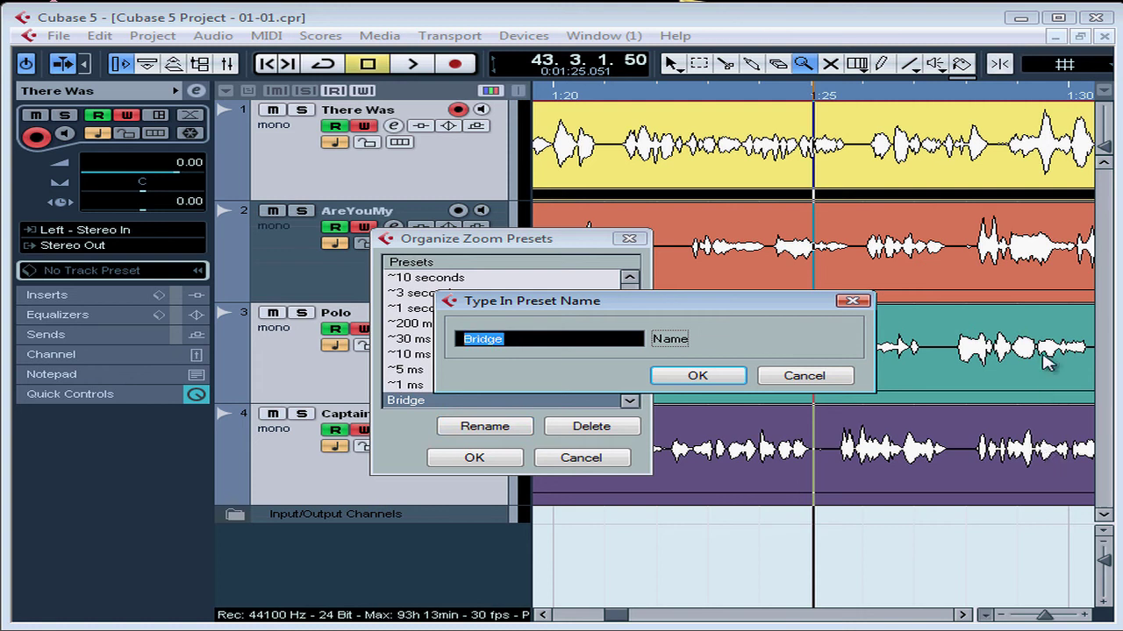
text(Chorus)
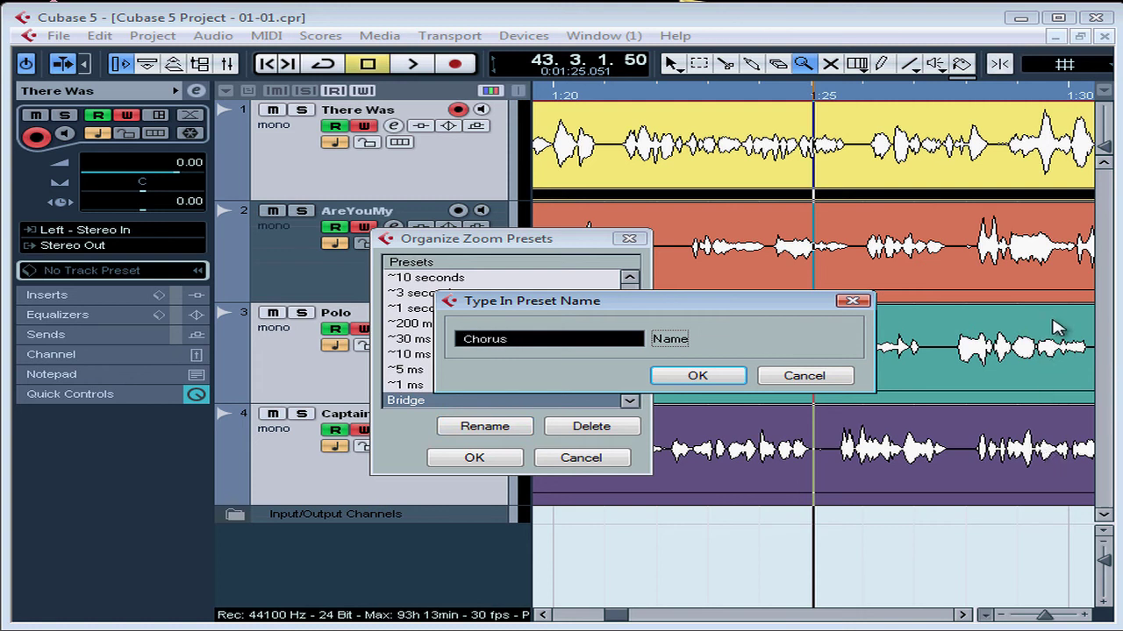
key(Tab)
key(Return)
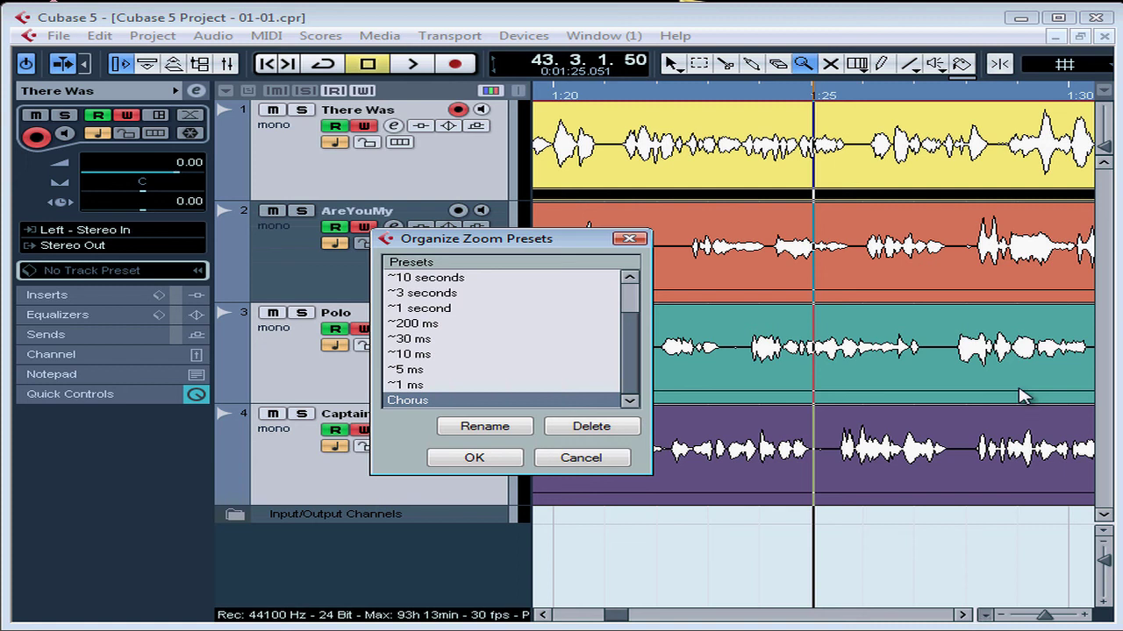
Delete the ~1 ms zoom preset and close the organizer
key(Up)
key(space)
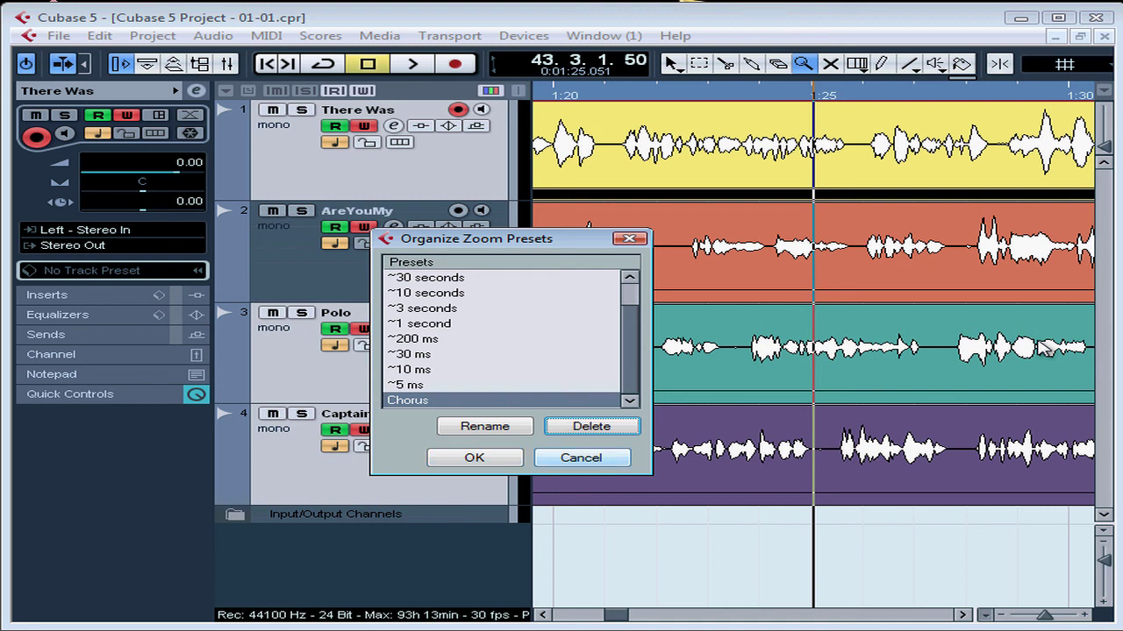
key(Escape)
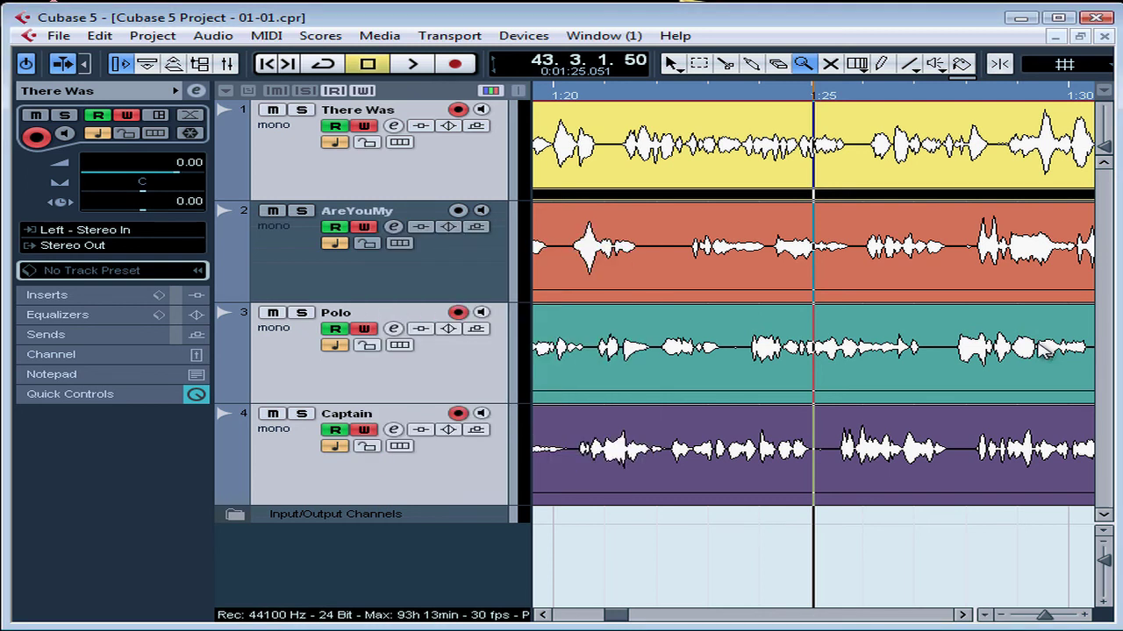